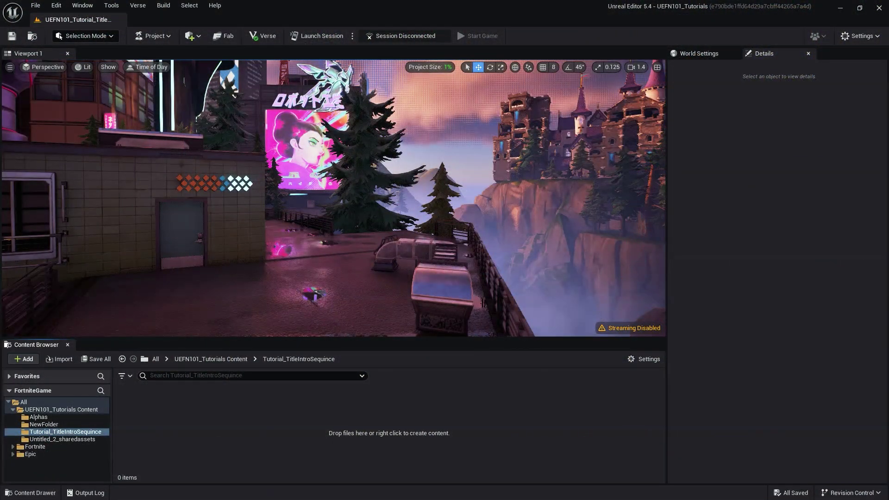
Step: Import the three logo textures into the Tutorial_TitleIntroSequince folder and preview each one in the texture editor
{"action": "left_click_drag", "start_coordinate": [387, 439], "coordinate": [388, 440]}
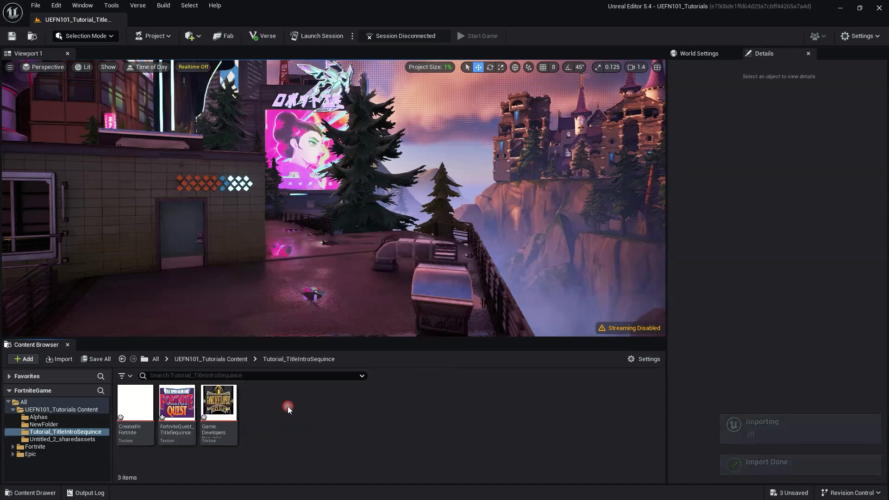
{"action": "left_click", "coordinate": [177, 412]}
{"action": "double_click", "coordinate": [165, 397]}
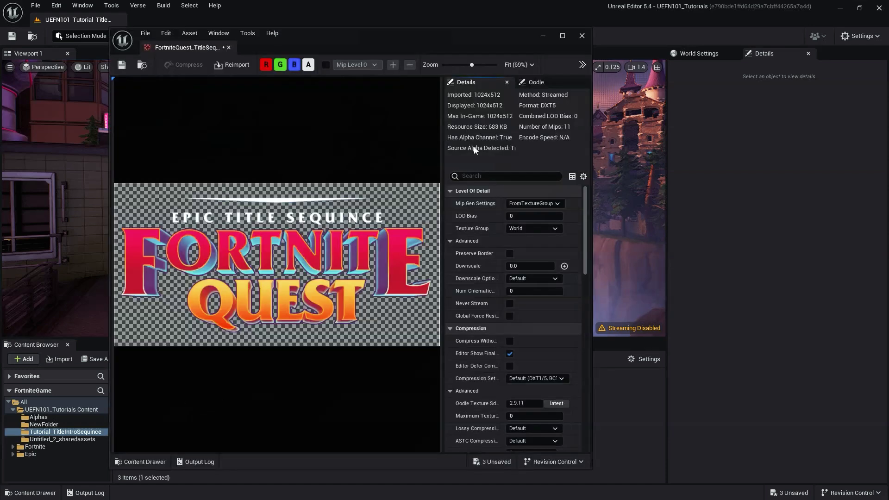
{"action": "left_click_drag", "start_coordinate": [479, 38], "coordinate": [610, 49]}
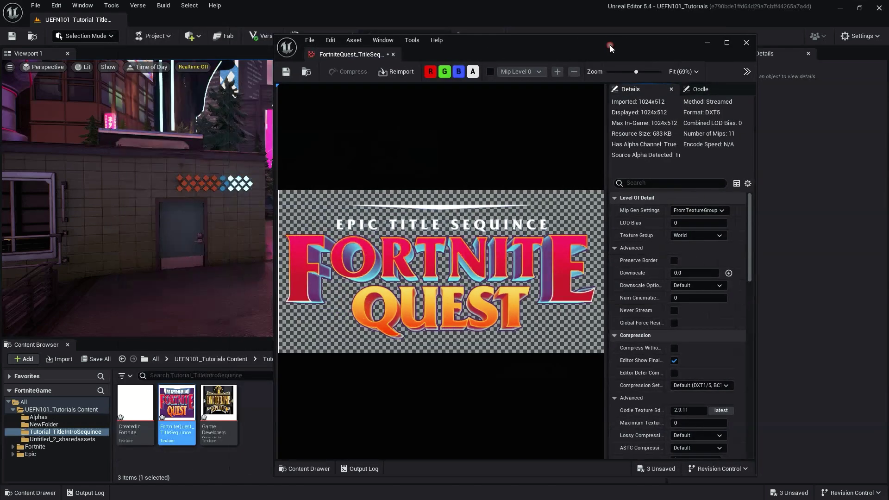
{"action": "double_click", "coordinate": [217, 402]}
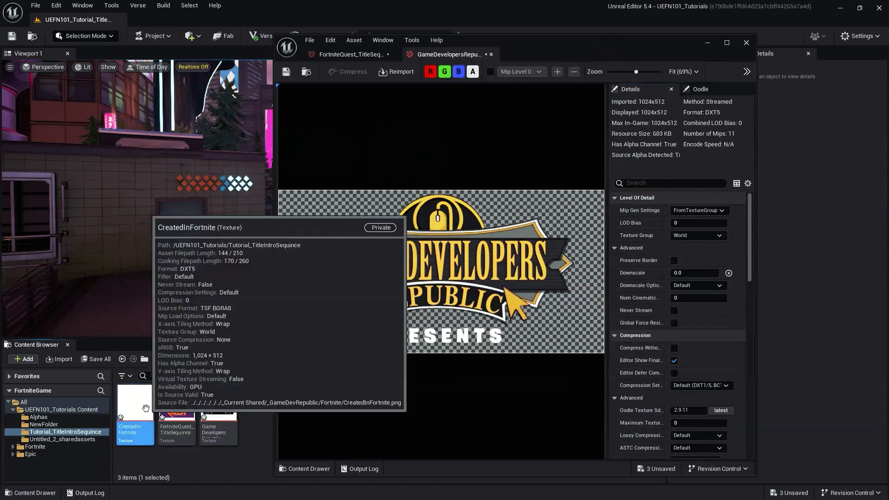
{"action": "double_click", "coordinate": [141, 408]}
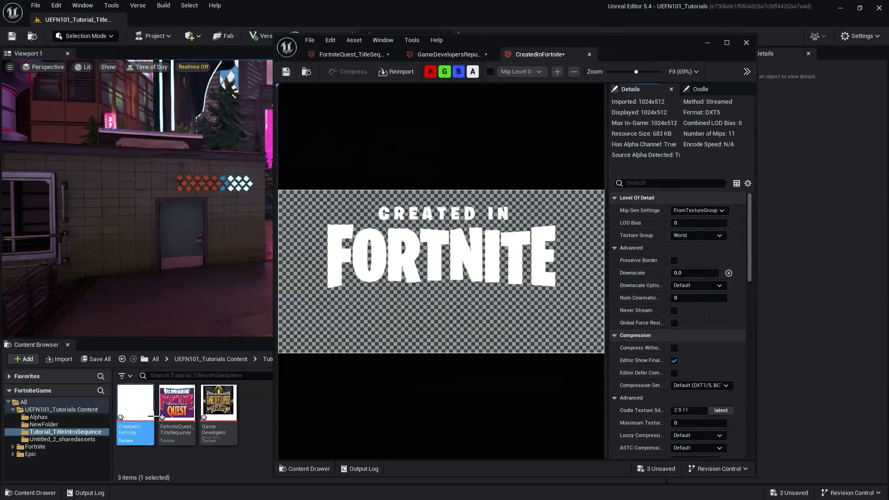
{"action": "left_click", "coordinate": [746, 42]}
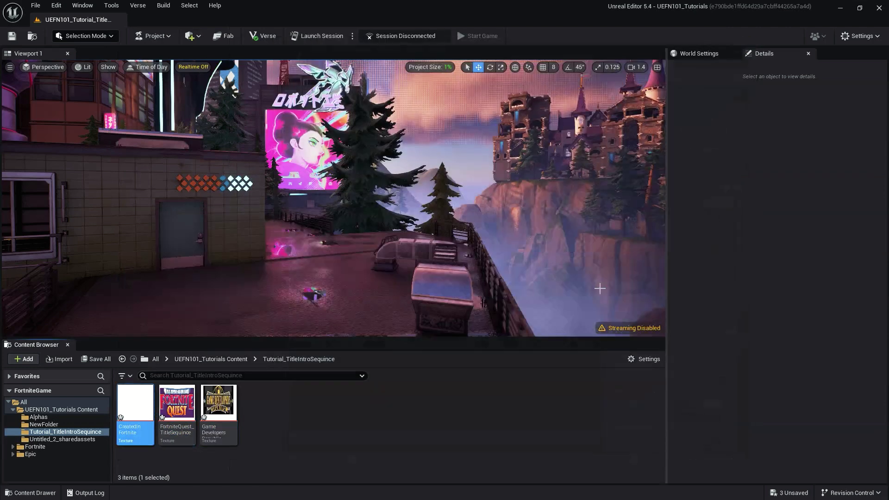
Step: Create a Widget Blueprint with User Widget as parent class, name it Logo1_WidgetBlueprint, and open it in a maximized editor
{"action": "right_click", "coordinate": [345, 416]}
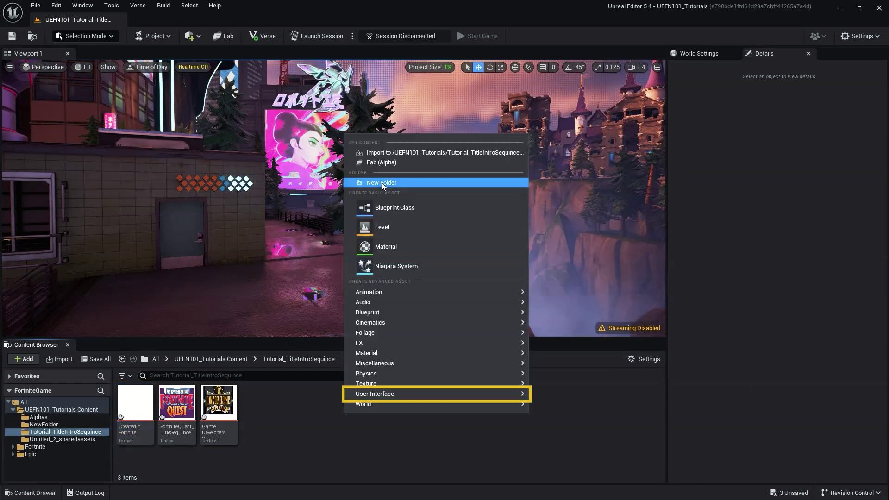
{"action": "mouse_move", "coordinate": [422, 389]}
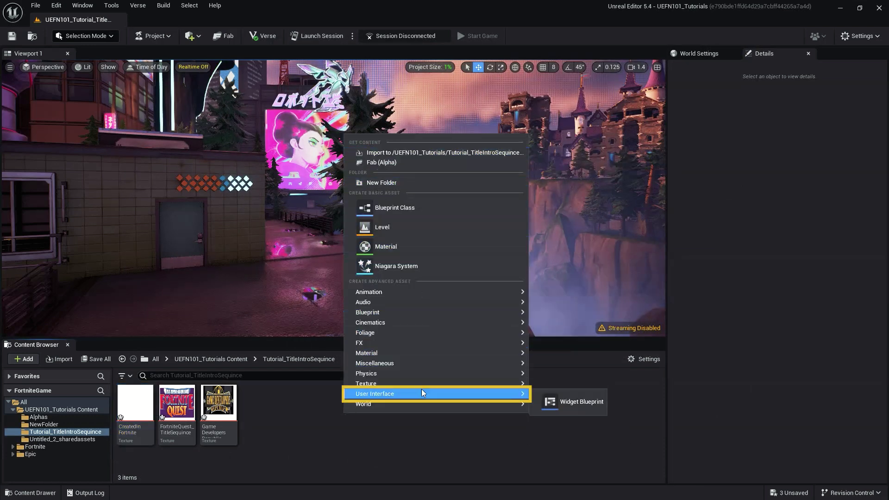
{"action": "left_click", "coordinate": [570, 403]}
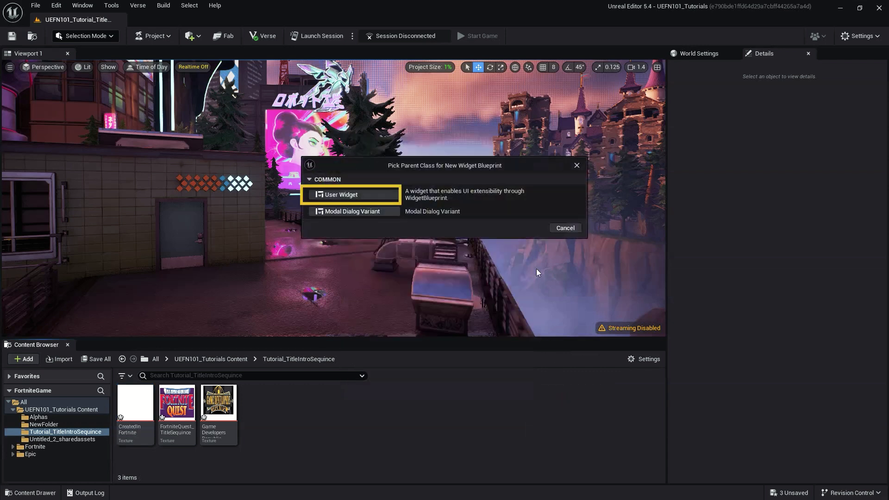
{"action": "left_click", "coordinate": [393, 195]}
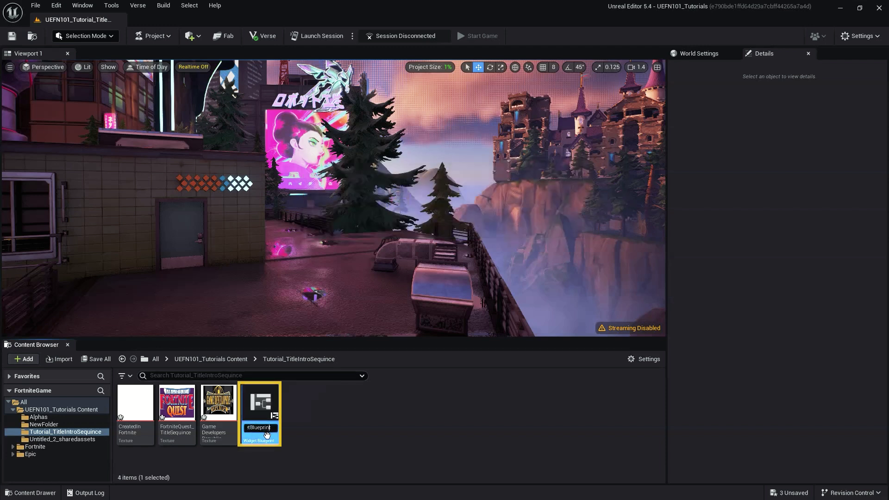
{"action": "key", "text": "Return"}
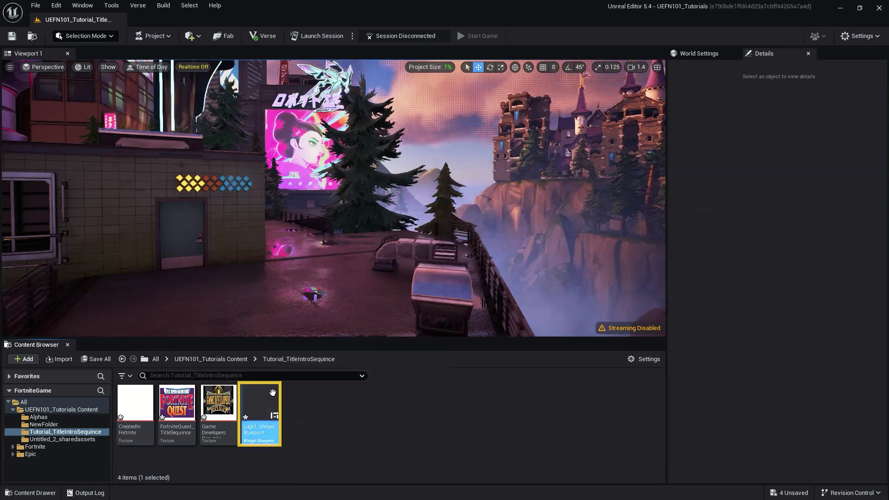
{"action": "double_click", "coordinate": [270, 399]}
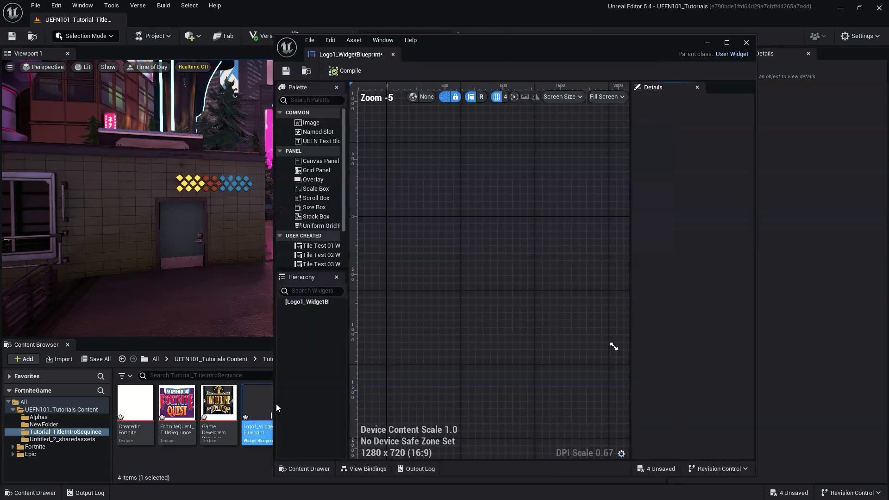
{"action": "left_click", "coordinate": [728, 43]}
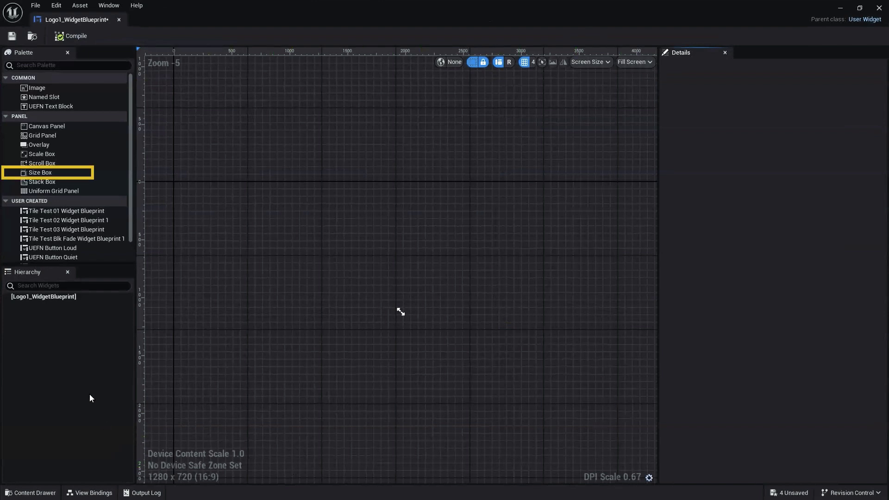
Step: Add a Size Box as the root of the widget hierarchy and nest an Overlay inside it
{"action": "left_click", "coordinate": [40, 174]}
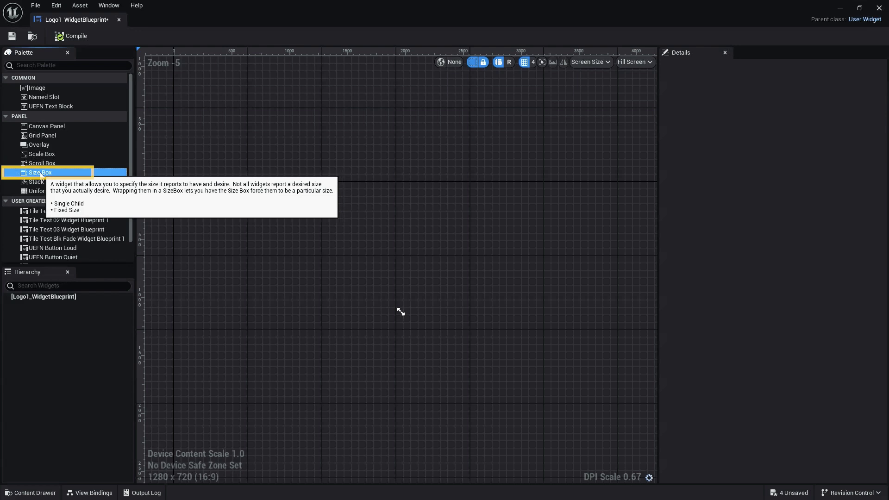
{"action": "left_click_drag", "start_coordinate": [41, 175], "coordinate": [63, 187]}
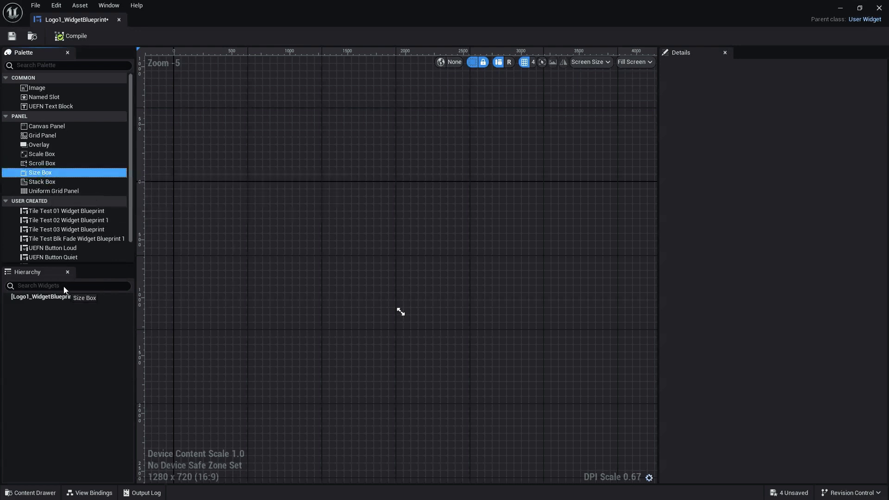
{"action": "left_click_drag", "start_coordinate": [64, 289], "coordinate": [56, 296]}
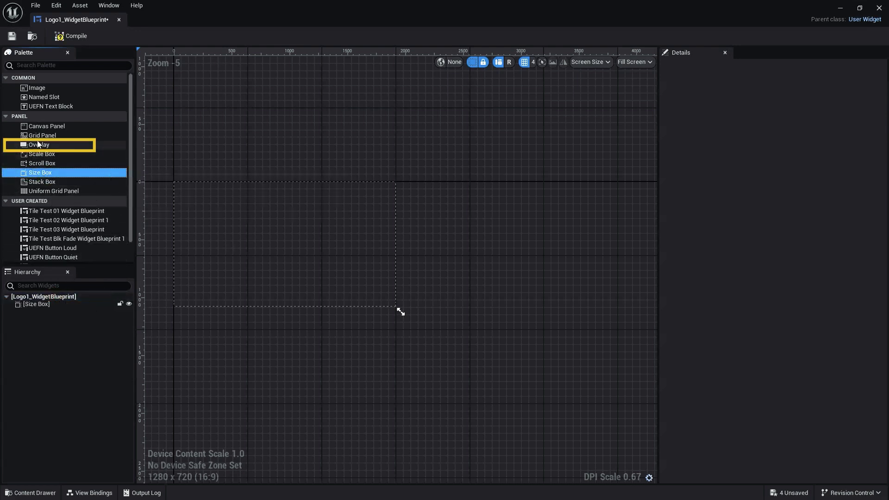
{"action": "left_click_drag", "start_coordinate": [39, 147], "coordinate": [107, 185]}
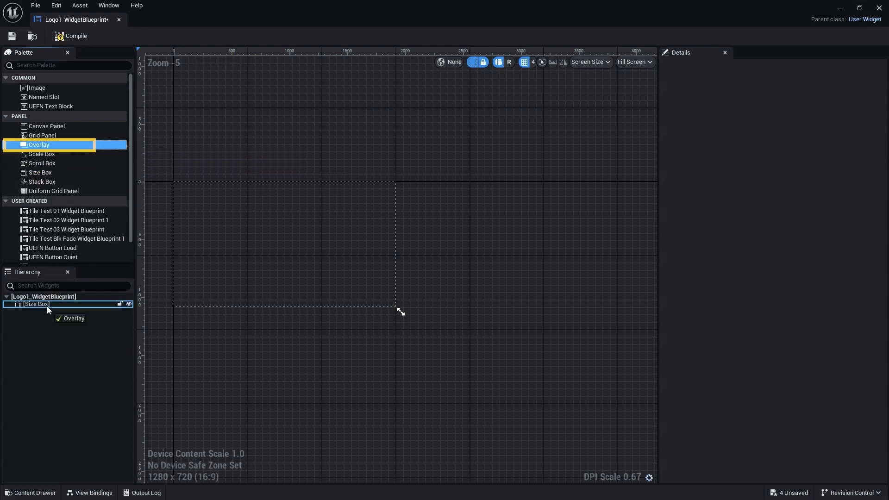
{"action": "left_click_drag", "start_coordinate": [48, 307], "coordinate": [43, 303]}
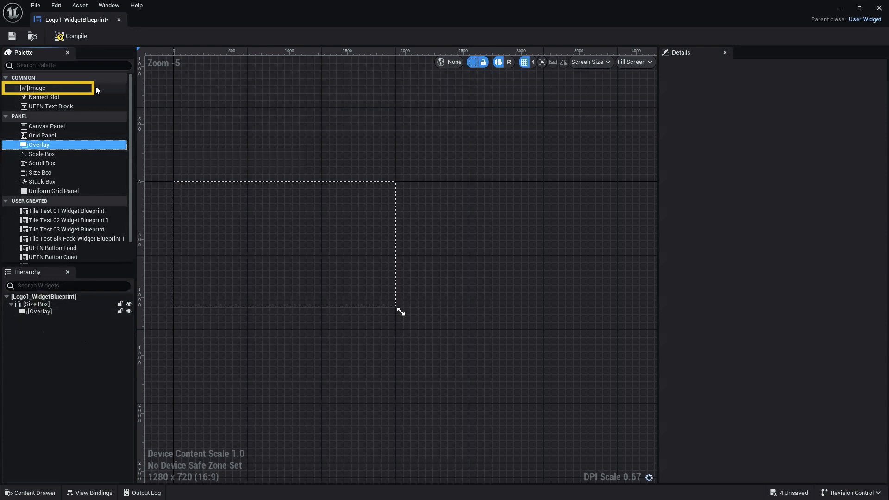
Step: Add an Image inside the Overlay and center-align it horizontally and vertically
{"action": "left_click_drag", "start_coordinate": [47, 88], "coordinate": [72, 249]}
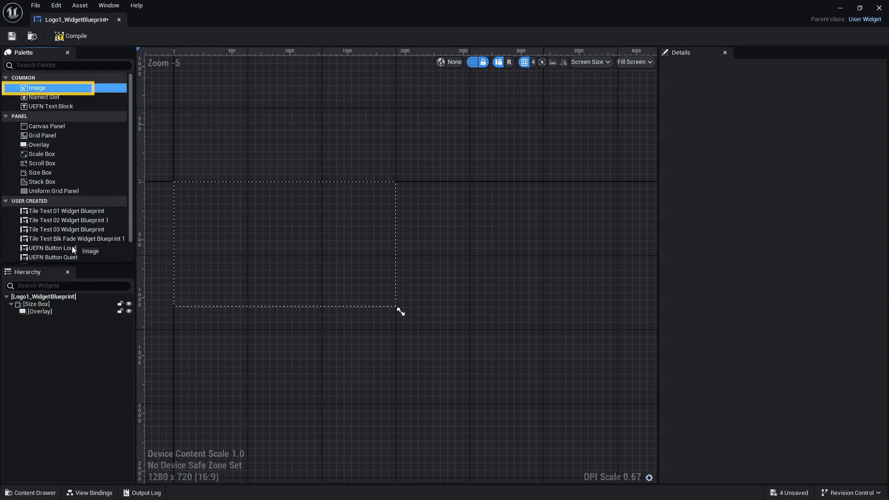
{"action": "left_click", "coordinate": [51, 320]}
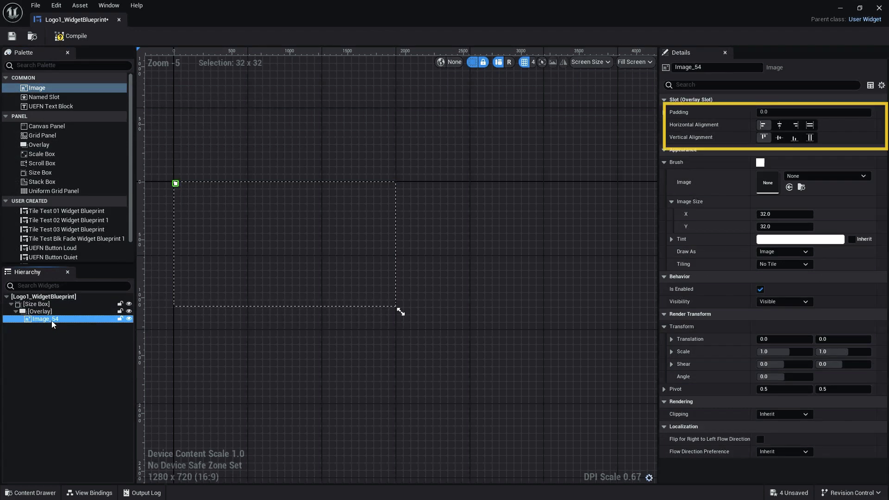
{"action": "left_click", "coordinate": [778, 124]}
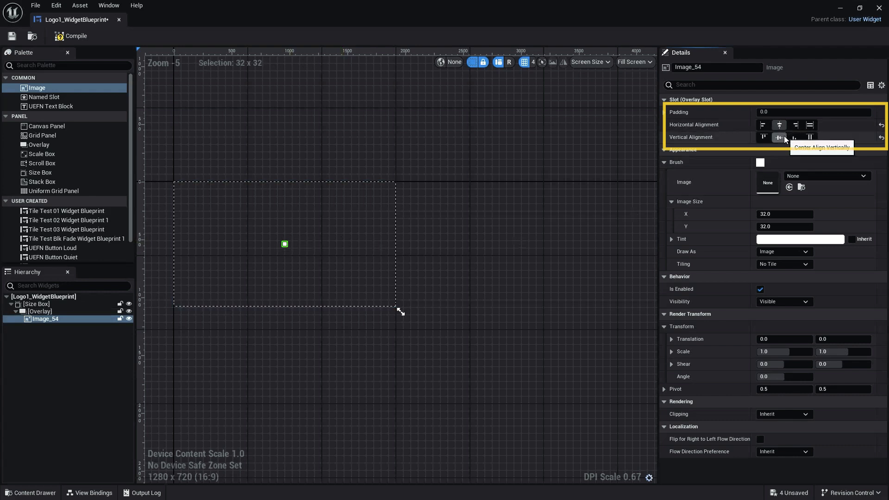
Step: Try the right, bottom and fill alignments on the image, and return it to center alignment in both directions
{"action": "left_click", "coordinate": [795, 125]}
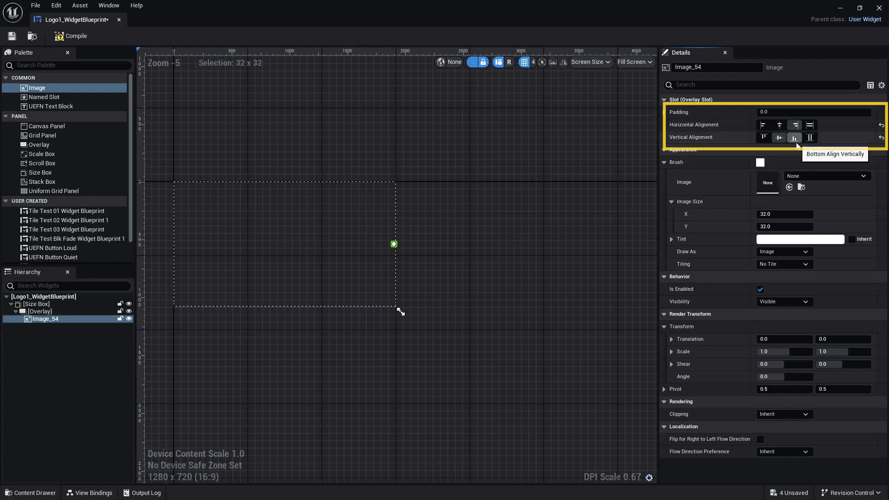
{"action": "left_click", "coordinate": [795, 140]}
{"action": "left_click", "coordinate": [810, 126]}
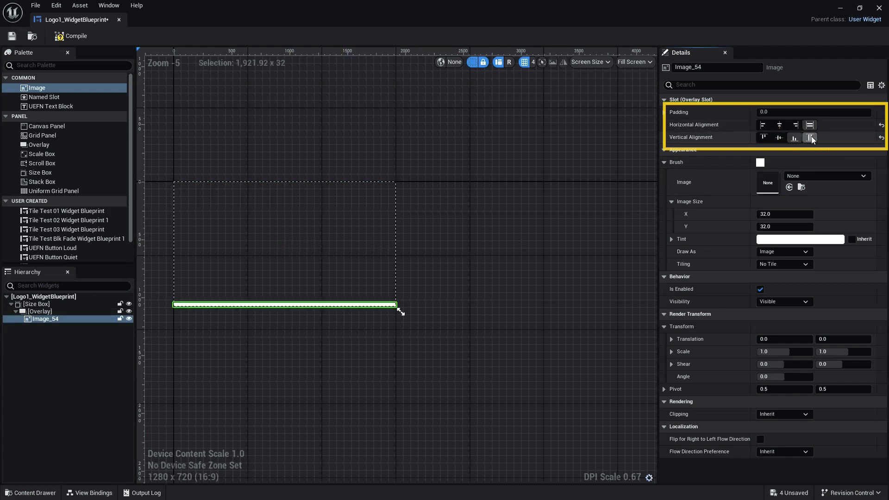
{"action": "left_click", "coordinate": [811, 137]}
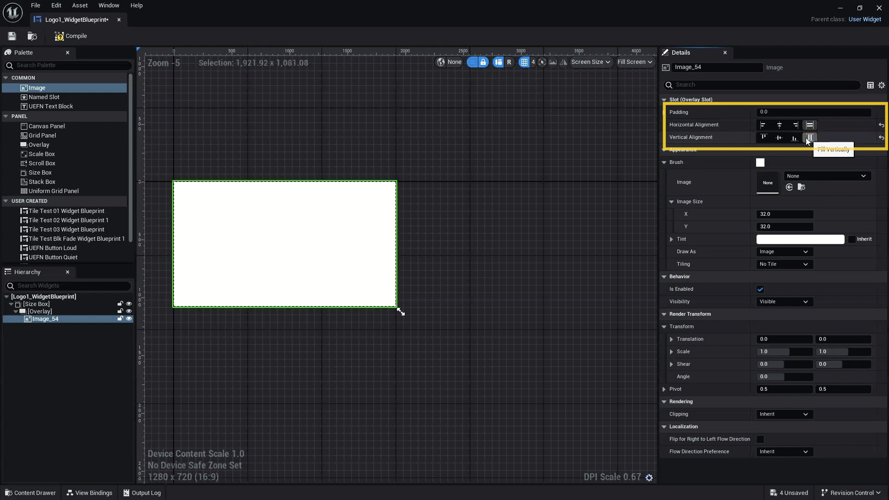
{"action": "left_click", "coordinate": [780, 125]}
{"action": "left_click", "coordinate": [780, 138]}
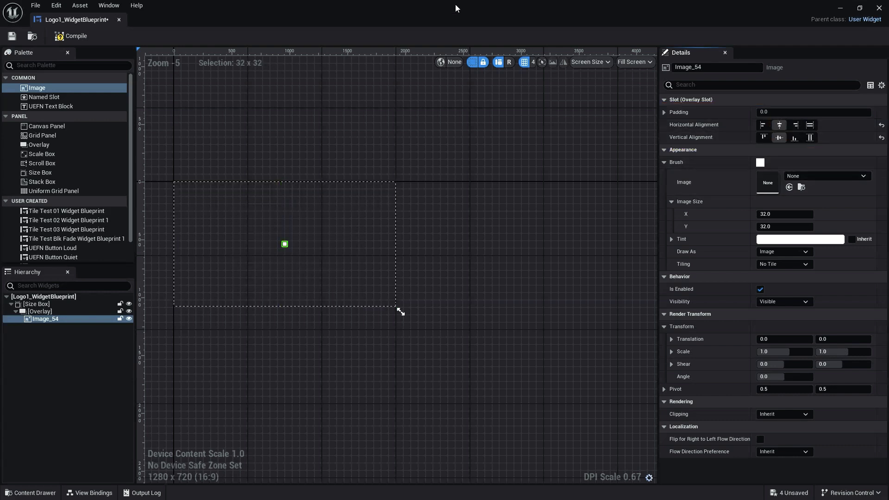
Step: Assign the CreatedInFortnite texture from the project folder as the image's brush
{"action": "mouse_move", "coordinate": [455, 4]}
{"action": "left_mouse_down"}
{"action": "mouse_move", "coordinate": [451, 25]}
{"action": "mouse_move", "coordinate": [514, 29]}
{"action": "left_mouse_up"}
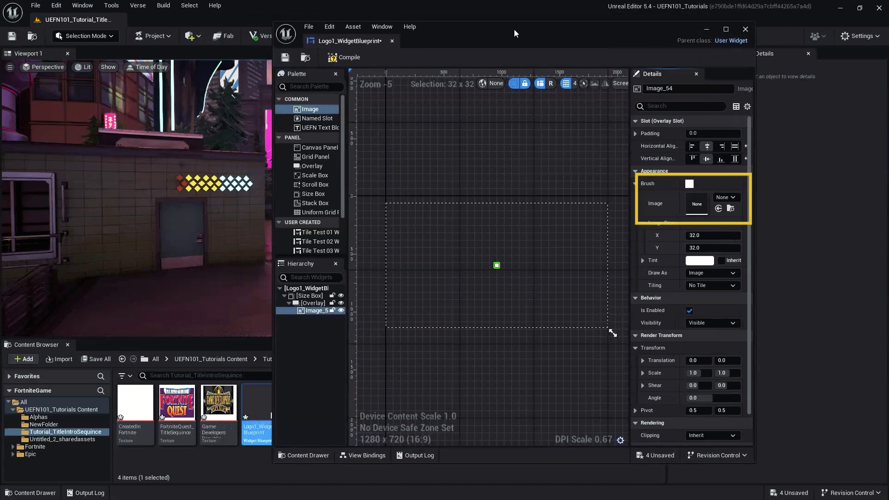
{"action": "mouse_move", "coordinate": [135, 402]}
{"action": "left_mouse_down"}
{"action": "mouse_move", "coordinate": [260, 347]}
{"action": "mouse_move", "coordinate": [722, 221]}
{"action": "mouse_move", "coordinate": [697, 203]}
{"action": "left_mouse_up"}
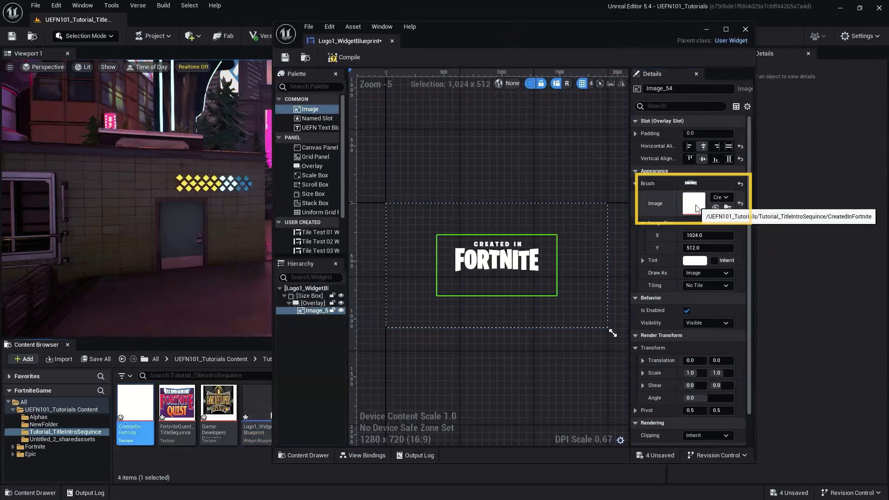
{"action": "left_click", "coordinate": [725, 31]}
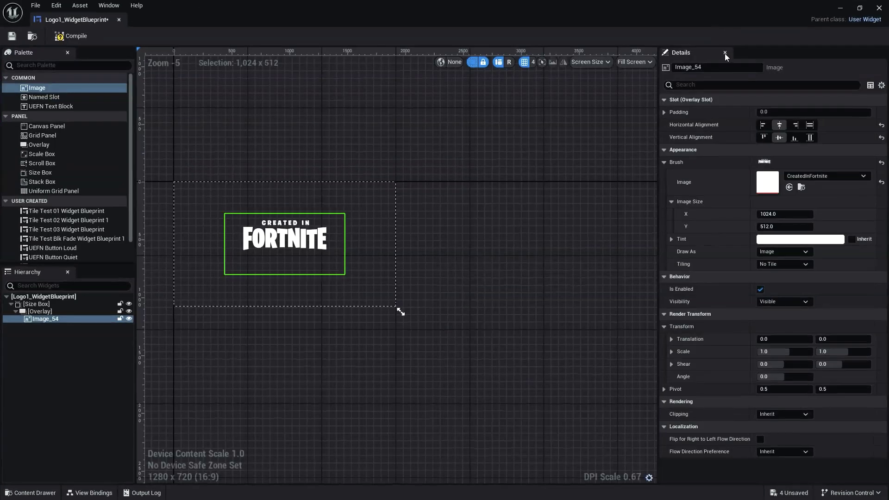
Step: Compile and save Logo1_WidgetBlueprint, and close its editor
{"action": "left_click", "coordinate": [68, 40]}
{"action": "left_click", "coordinate": [13, 38]}
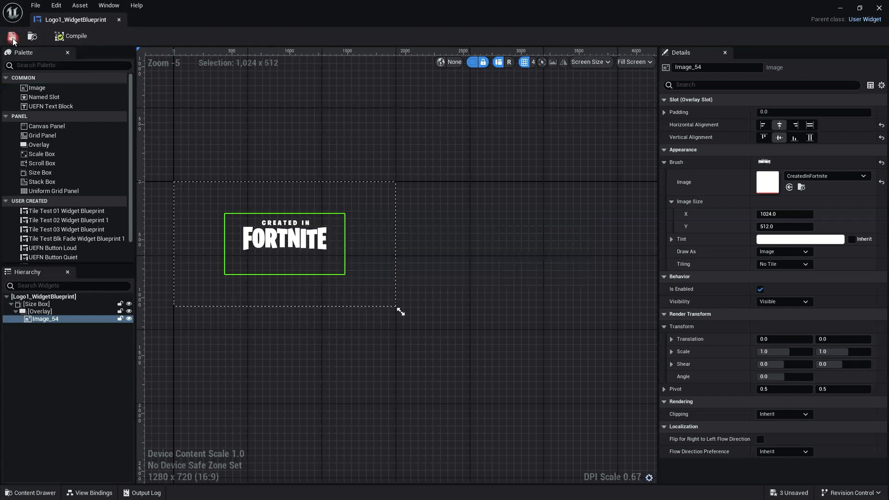
{"action": "left_click", "coordinate": [879, 9]}
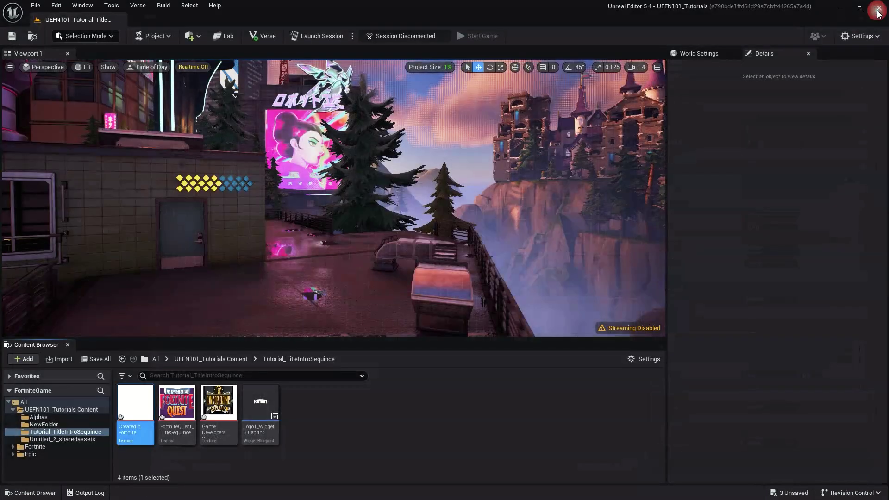
Step: Duplicate Logo1_WidgetBlueprint and name the copy Logo2_WidgetBlueprint1
{"action": "left_click", "coordinate": [353, 426]}
{"action": "left_click", "coordinate": [247, 409]}
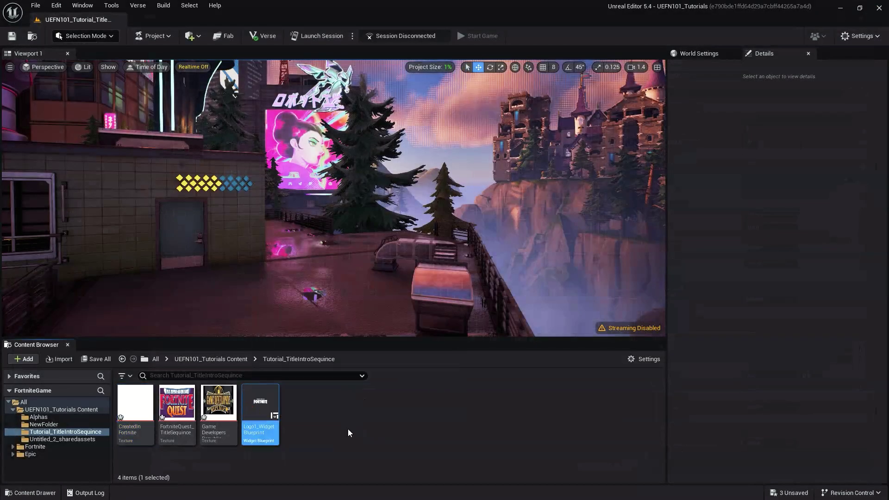
{"action": "key", "text": "ctrl+d"}
{"action": "key", "text": "ctrl+v"}
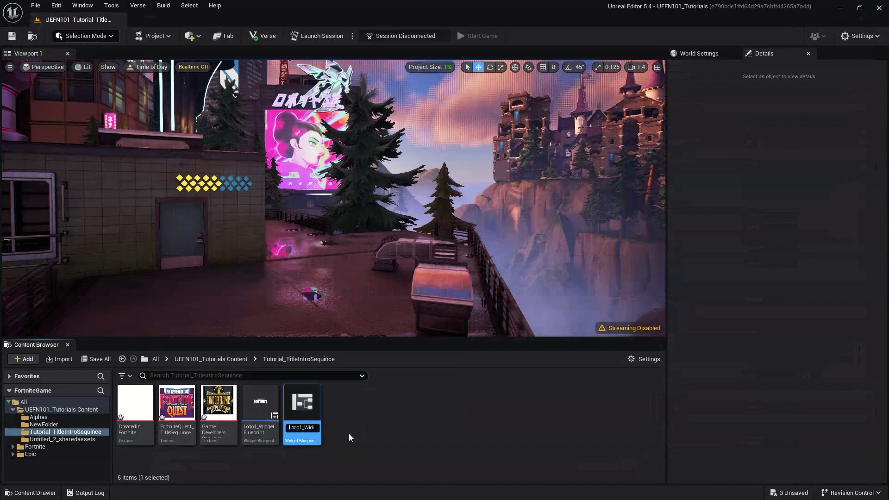
{"action": "key", "text": "Right"}
{"action": "key", "text": "Right"}
{"action": "key", "text": "BackSpace"}
{"action": "type", "text": "2"}
{"action": "key", "text": "Return"}
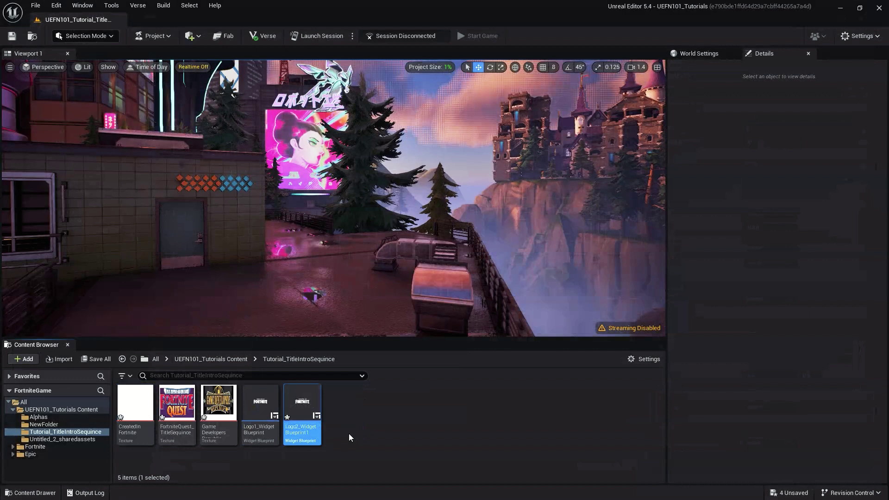
Step: Duplicate Logo2_WidgetBlueprint1 and name the copy Title_WidgetBlueprint
{"action": "key", "text": "ctrl+d"}
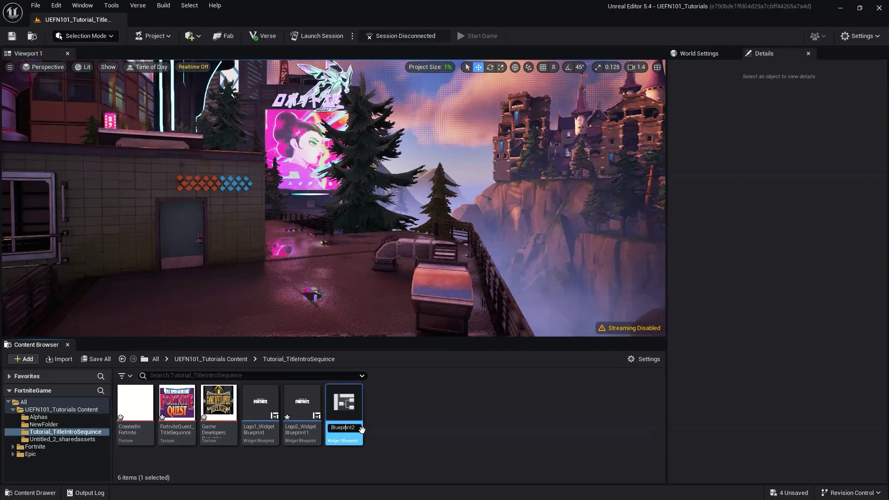
{"action": "key", "text": "Delete"}
{"action": "key", "text": "Delete"}
{"action": "key", "text": "Delete"}
{"action": "key", "text": "Delete"}
{"action": "type", "text": "Title"}
{"action": "key", "text": "Return"}
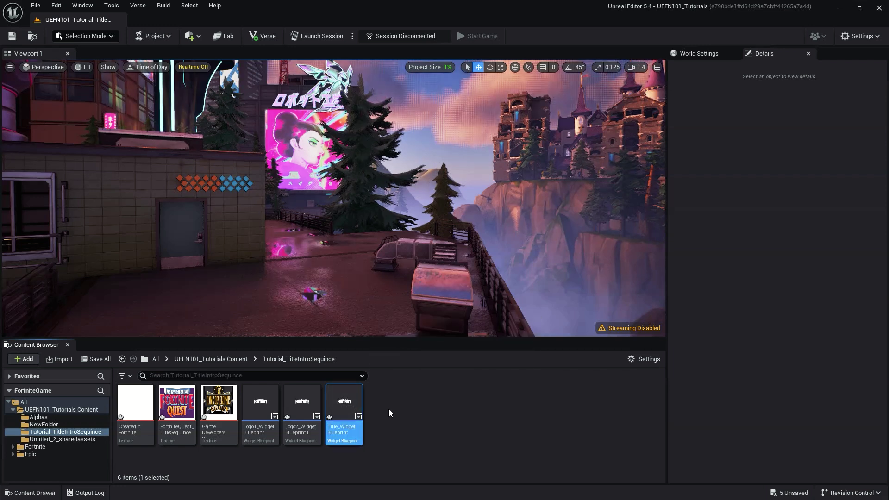
Step: In Logo2_WidgetBlueprint1, assign the Game Developers Republic Presents texture from the project folder as the image's brush
{"action": "double_click", "coordinate": [301, 402]}
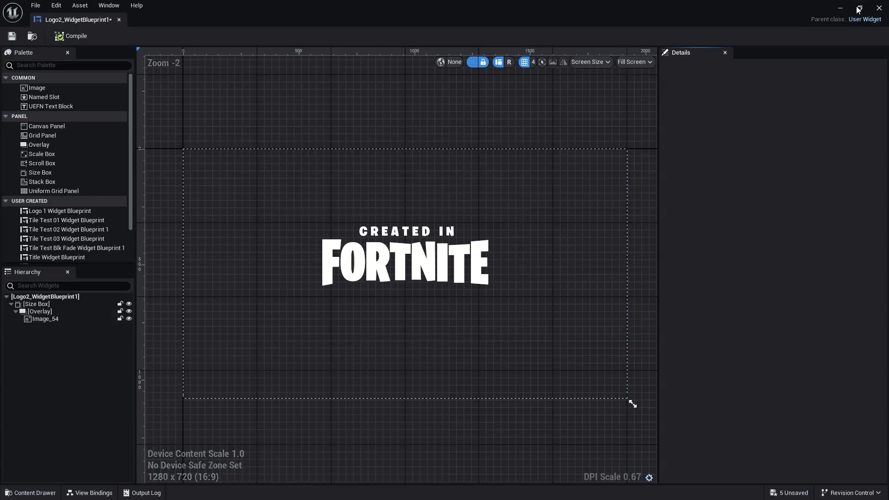
{"action": "left_click", "coordinate": [859, 8]}
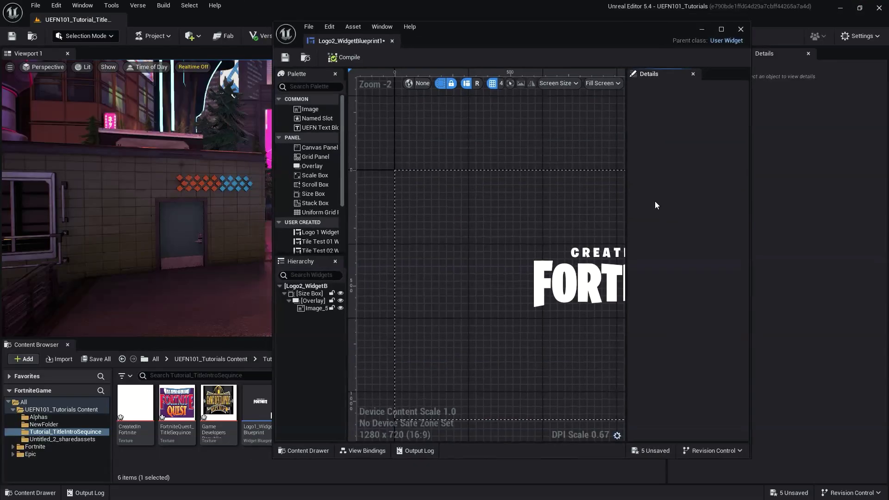
{"action": "left_click", "coordinate": [323, 309]}
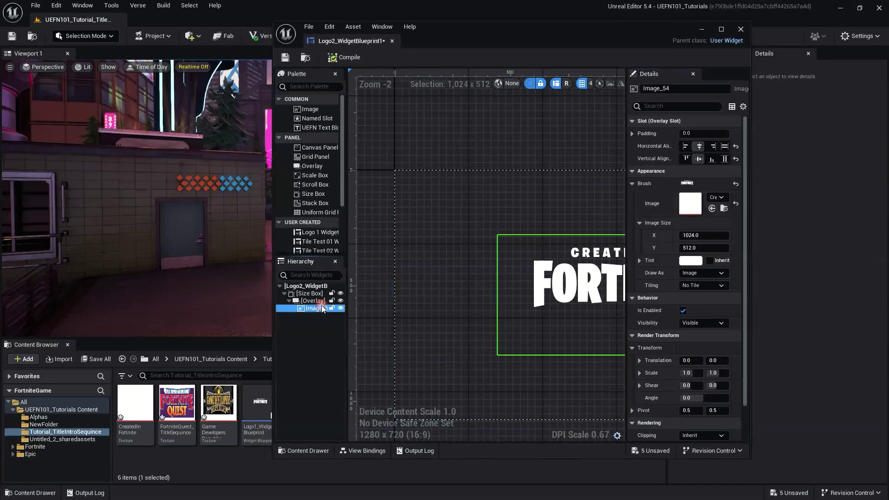
{"action": "mouse_move", "coordinate": [219, 402]}
{"action": "left_mouse_down"}
{"action": "mouse_move", "coordinate": [383, 357]}
{"action": "mouse_move", "coordinate": [690, 204]}
{"action": "left_mouse_up"}
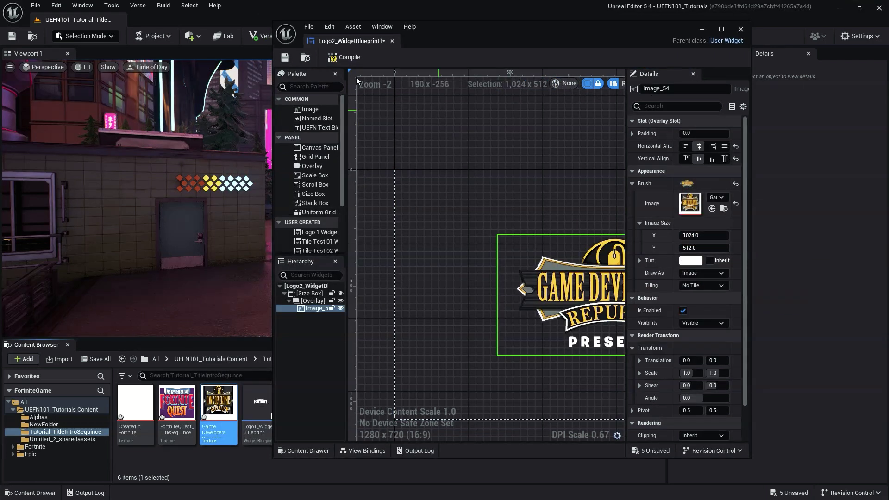
Step: In Title_WidgetBlueprint, assign the FortniteQuest_TitleSequince texture as the image's brush and align the image vertically to the top
{"action": "left_click_drag", "start_coordinate": [451, 46], "coordinate": [546, 48]}
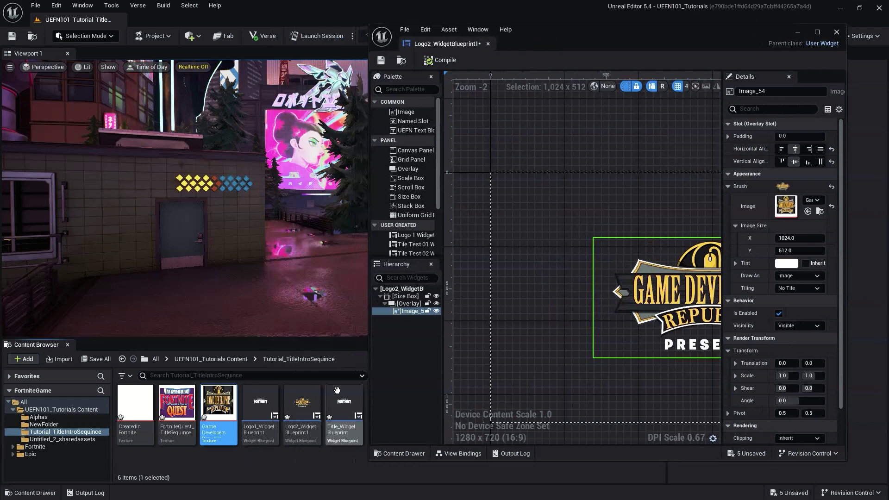
{"action": "double_click", "coordinate": [351, 394]}
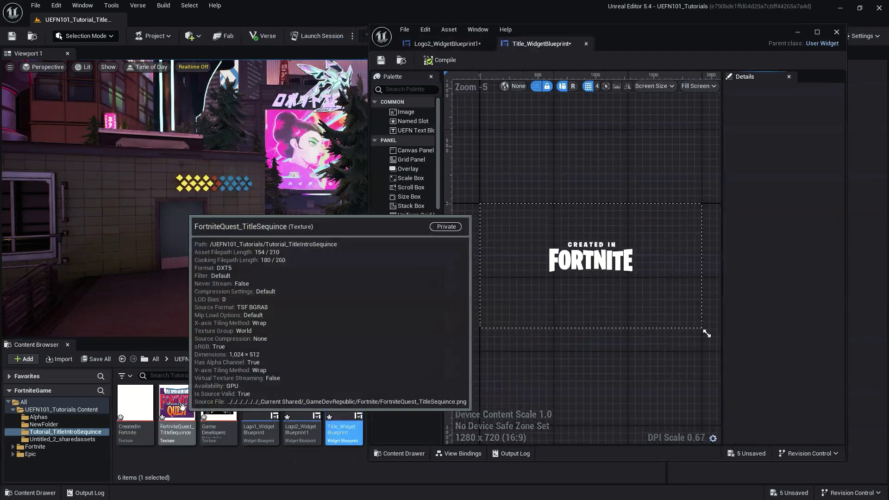
{"action": "left_click", "coordinate": [408, 314]}
{"action": "mouse_move", "coordinate": [177, 402]}
{"action": "left_mouse_down"}
{"action": "mouse_move", "coordinate": [675, 298]}
{"action": "mouse_move", "coordinate": [787, 207]}
{"action": "left_mouse_up"}
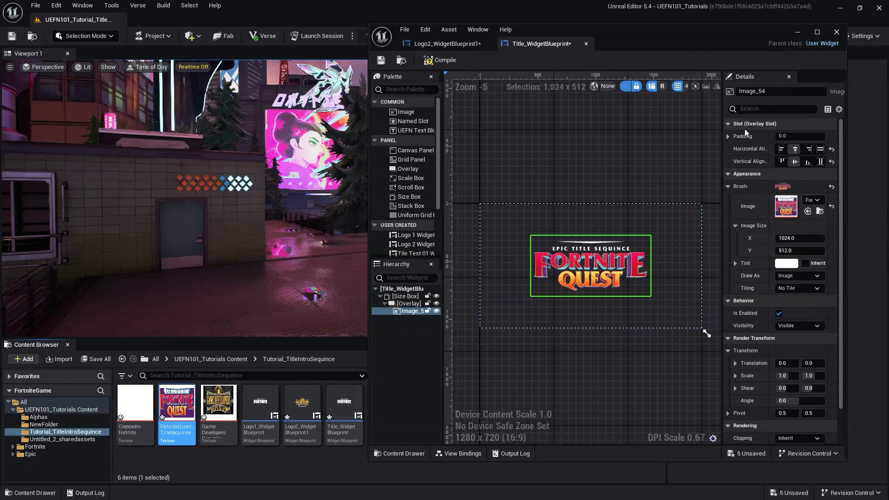
{"action": "left_click", "coordinate": [816, 33]}
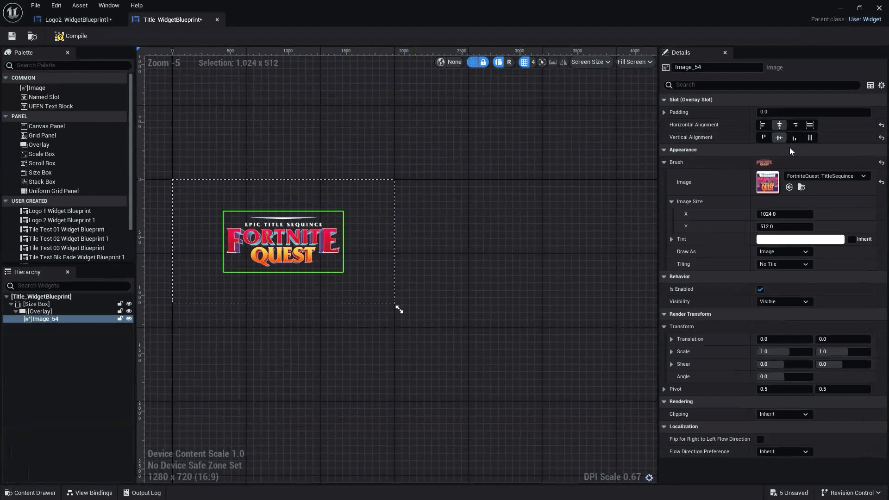
{"action": "left_click", "coordinate": [762, 138]}
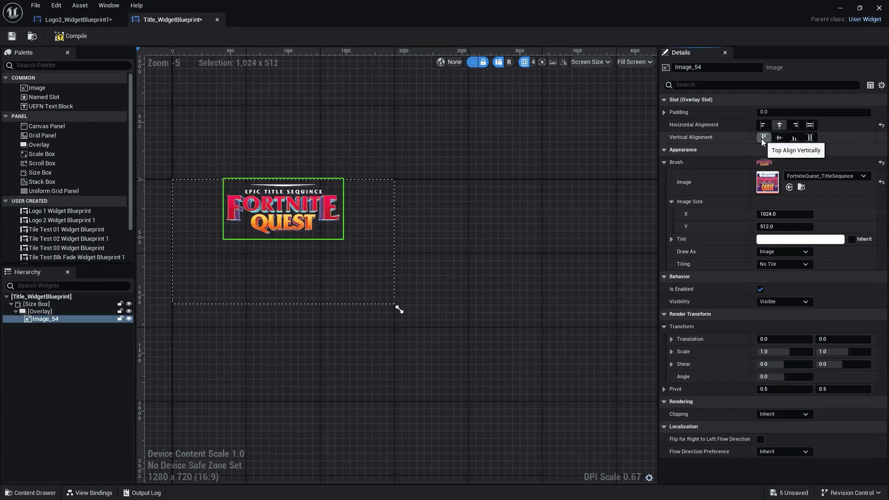
Step: Compile and save Title_WidgetBlueprint and Logo2_WidgetBlueprint1, and close their editor window
{"action": "left_click", "coordinate": [73, 37]}
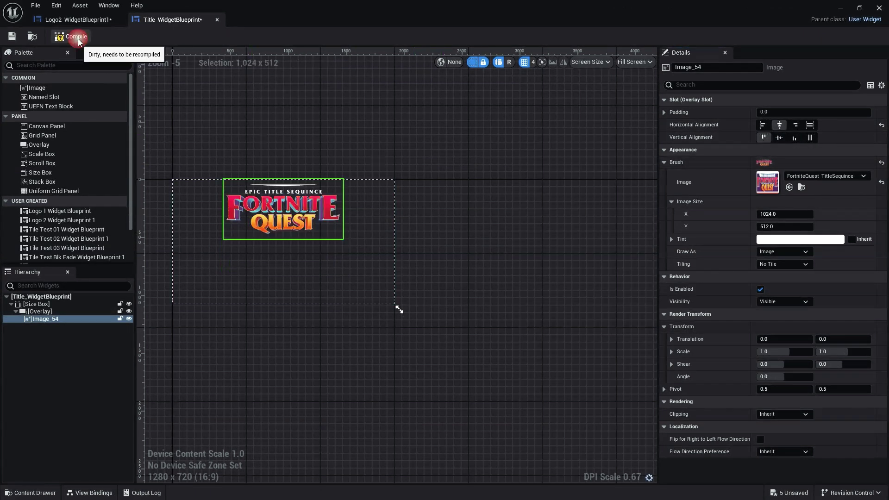
{"action": "left_click", "coordinate": [74, 20]}
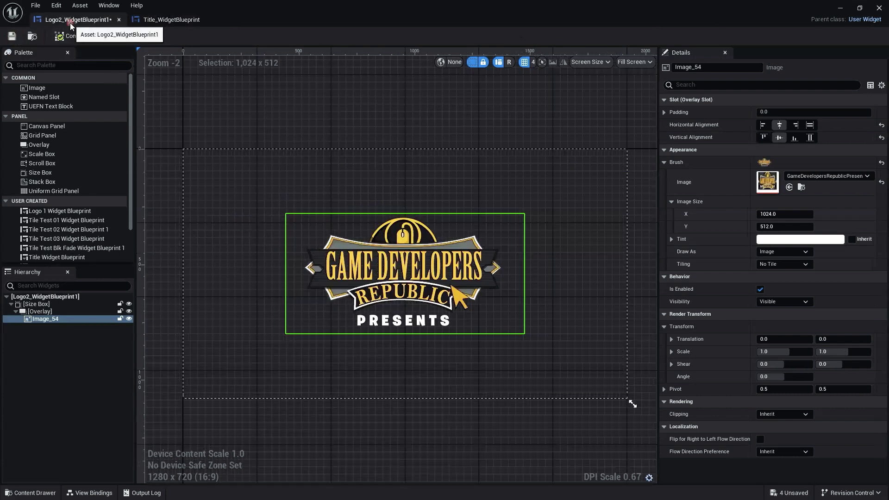
{"action": "left_click", "coordinate": [879, 9]}
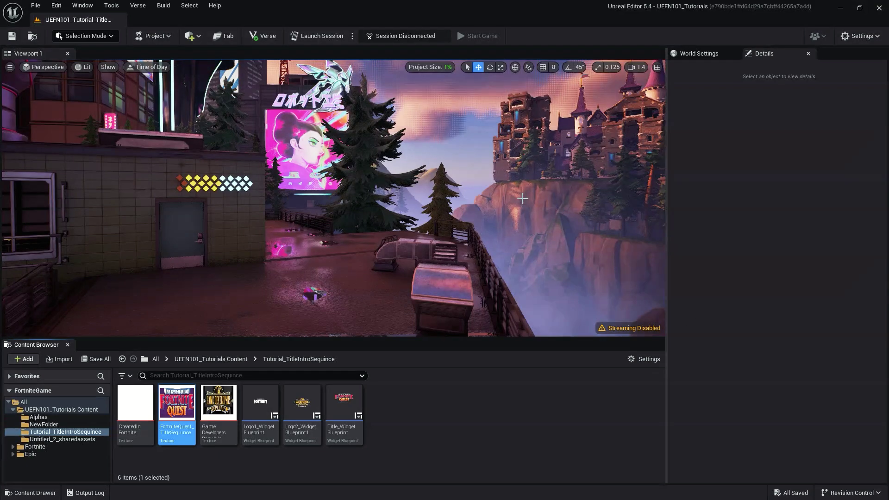
Step: Find the HUD Message Device among the Fortnite devices and place one in the level beside the Player 1 Spawn Pad
{"action": "right_click_drag", "start_coordinate": [518, 194], "coordinate": [621, 217]}
{"action": "right_click_drag", "start_coordinate": [612, 278], "coordinate": [494, 255]}
{"action": "left_click", "coordinate": [402, 296]}
{"action": "right_click_drag", "start_coordinate": [402, 296], "coordinate": [392, 250]}
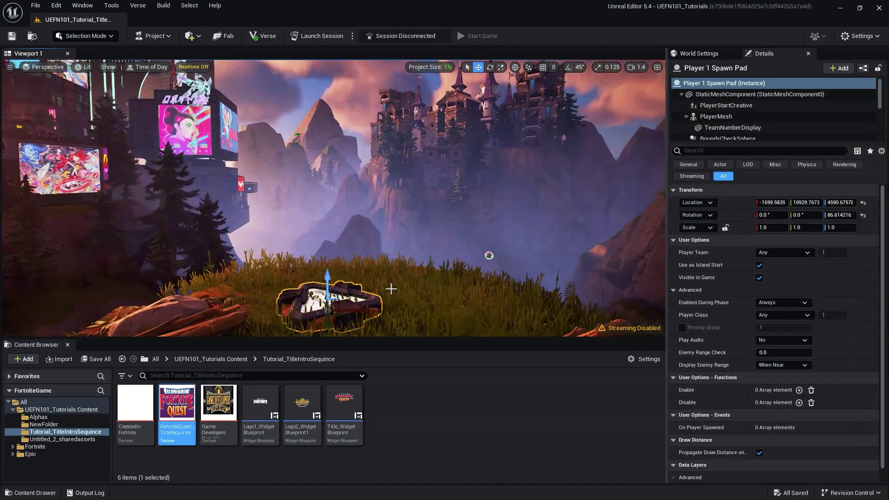
{"action": "right_click_drag", "start_coordinate": [391, 289], "coordinate": [422, 310]}
{"action": "key", "text": "s"}
{"action": "key", "text": "w"}
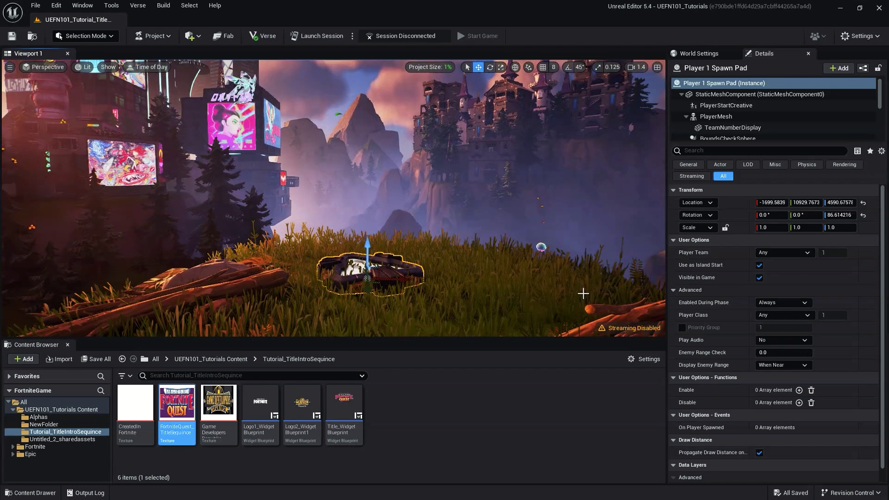
{"action": "right_click_drag", "start_coordinate": [583, 294], "coordinate": [575, 262]}
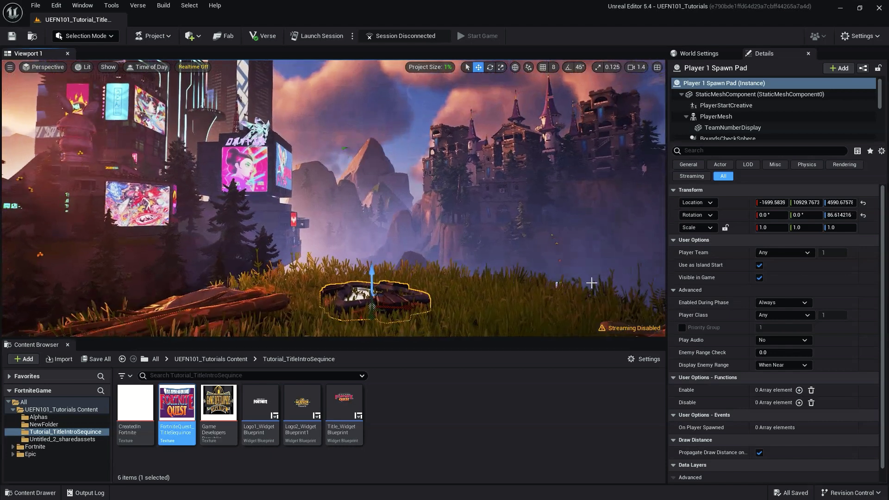
{"action": "left_click", "coordinate": [13, 447]}
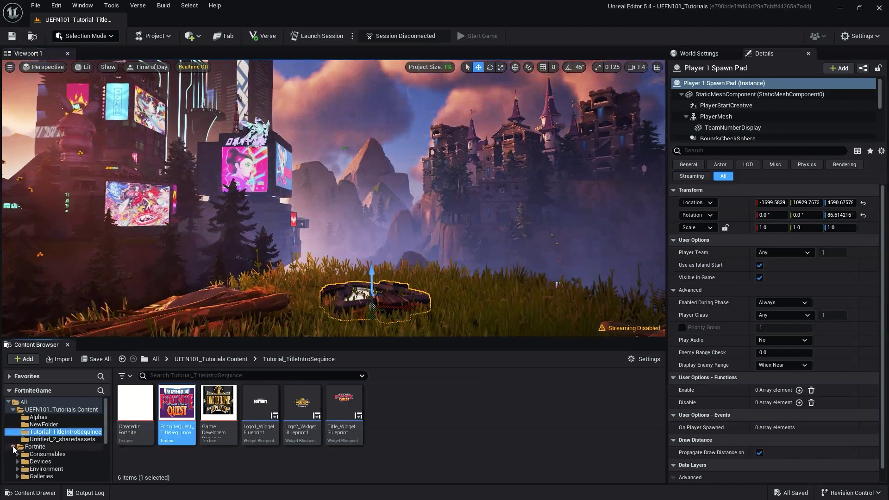
{"action": "left_click", "coordinate": [40, 462]}
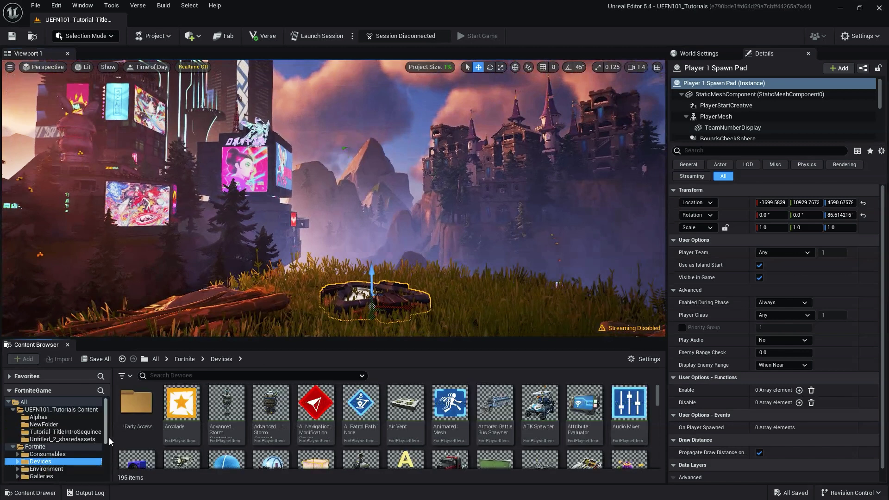
{"action": "left_click", "coordinate": [269, 375]}
{"action": "type", "text": "hud"}
{"action": "right_click_drag", "start_coordinate": [500, 251], "coordinate": [499, 290]}
{"action": "left_click_drag", "start_coordinate": [183, 407], "coordinate": [431, 250]}
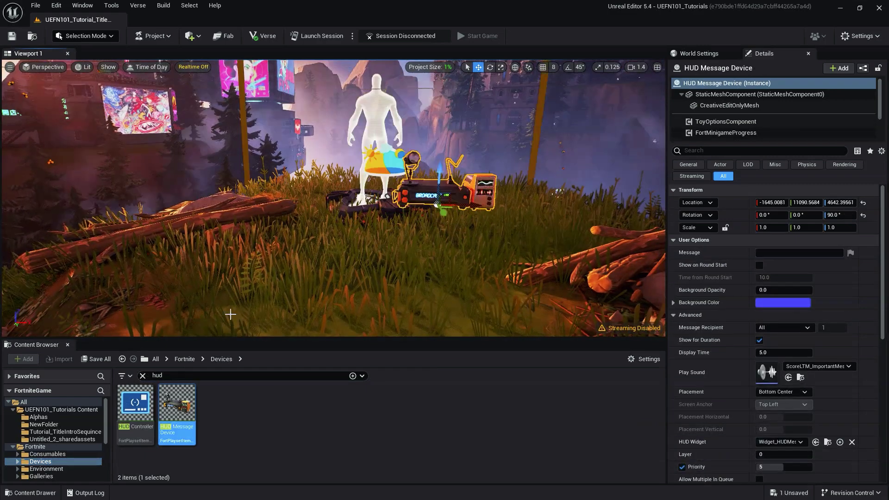
Step: Place a HUD Controller device in the grass next to the spawn pad and the HUD Message Device
{"action": "left_click_drag", "start_coordinate": [134, 407], "coordinate": [321, 257]}
{"action": "right_click_drag", "start_coordinate": [321, 256], "coordinate": [329, 278]}
{"action": "key", "text": "s"}
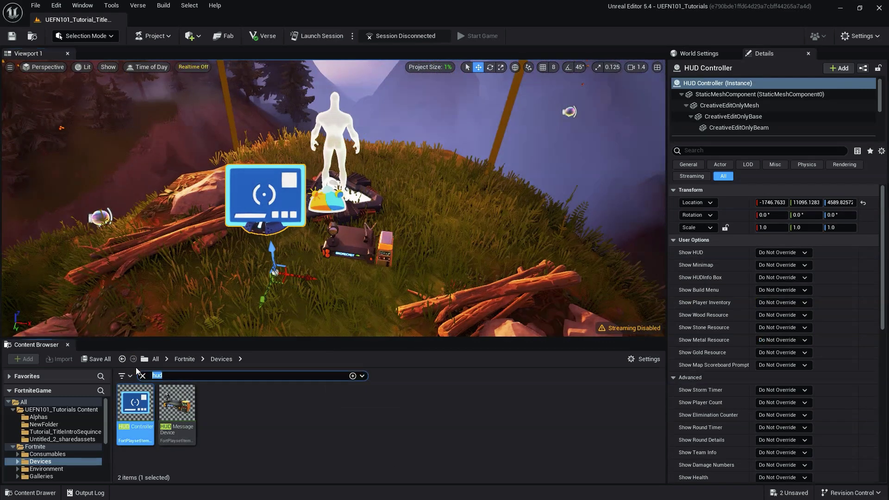
Step: Search the devices for a timer and place a Timer Device above the grass on the far side of the spawn pad
{"action": "type", "text": "tim"}
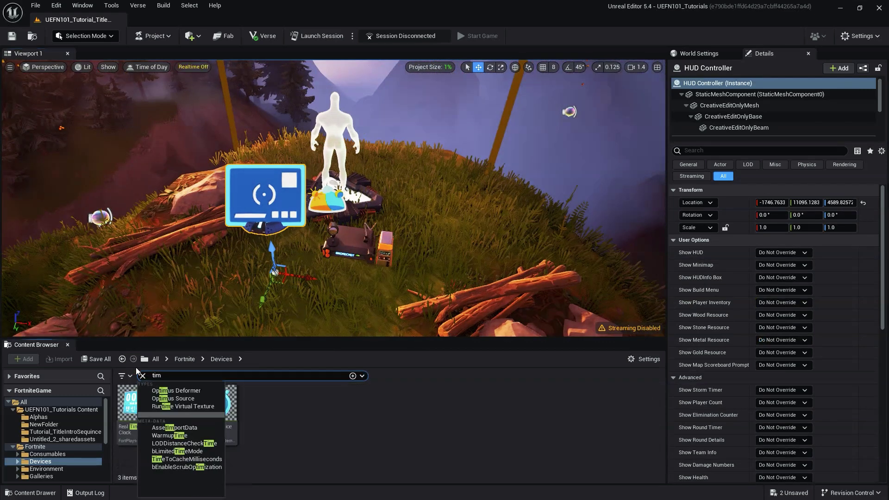
{"action": "left_click_drag", "start_coordinate": [238, 414], "coordinate": [463, 163]}
{"action": "left_click_drag", "start_coordinate": [459, 126], "coordinate": [459, 123]}
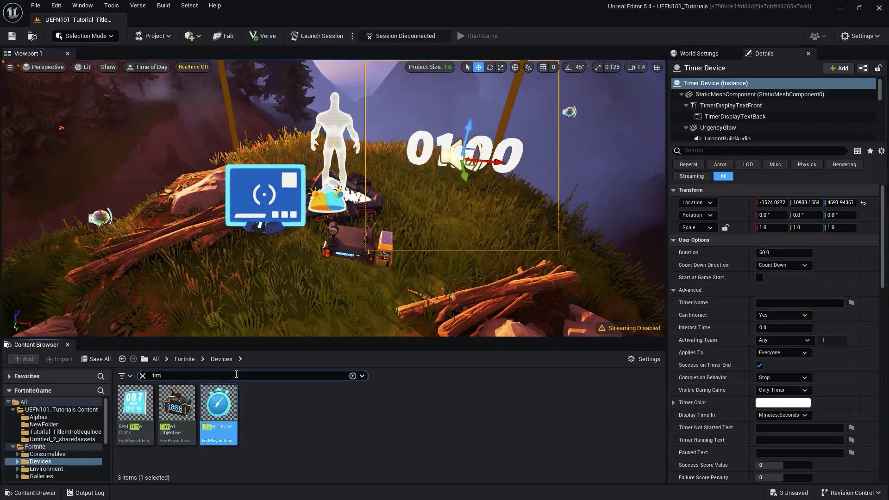
Step: Find the Camera: Fixed Point device in the Early Access devices and place it near the HUD Controller
{"action": "left_click", "coordinate": [236, 375]}
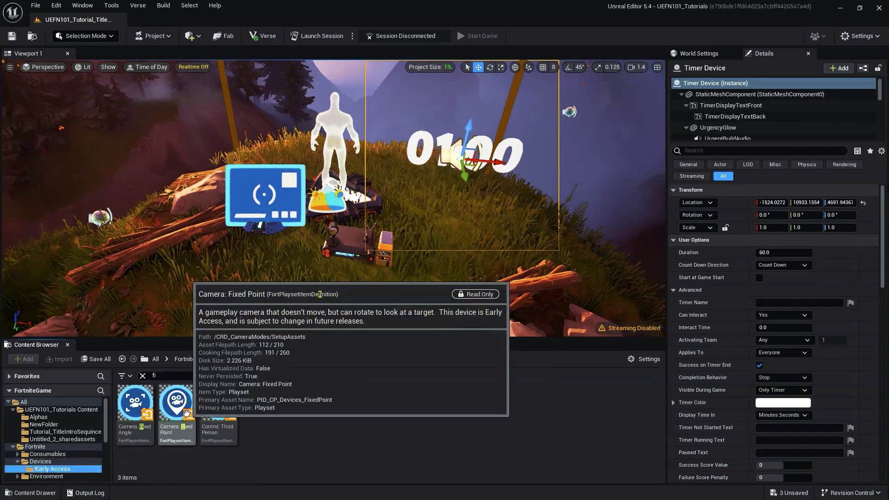
{"action": "left_click_drag", "start_coordinate": [191, 414], "coordinate": [258, 189]}
{"action": "key", "text": "e"}
{"action": "key", "text": "w"}
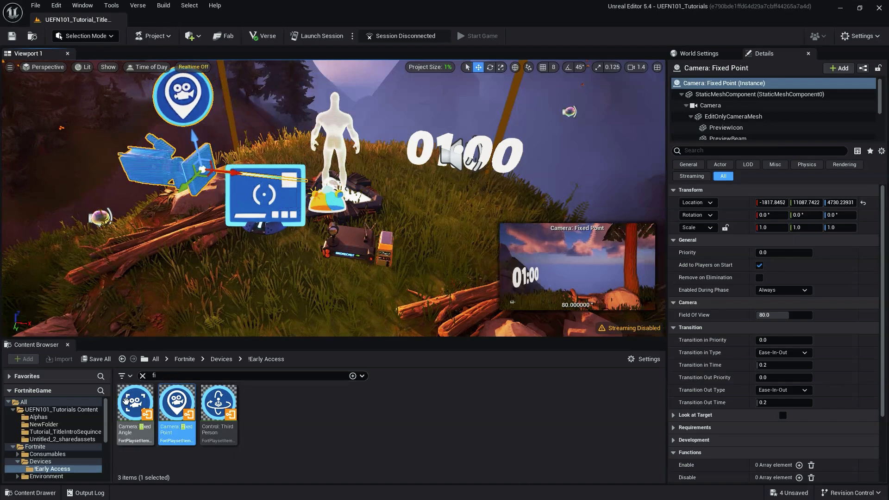
Step: Search all Fortnite devices for the Mutator Zone and place it at the player spawn pad
{"action": "left_click", "coordinate": [60, 462]}
{"action": "left_click", "coordinate": [191, 375]}
{"action": "type", "text": "mut"}
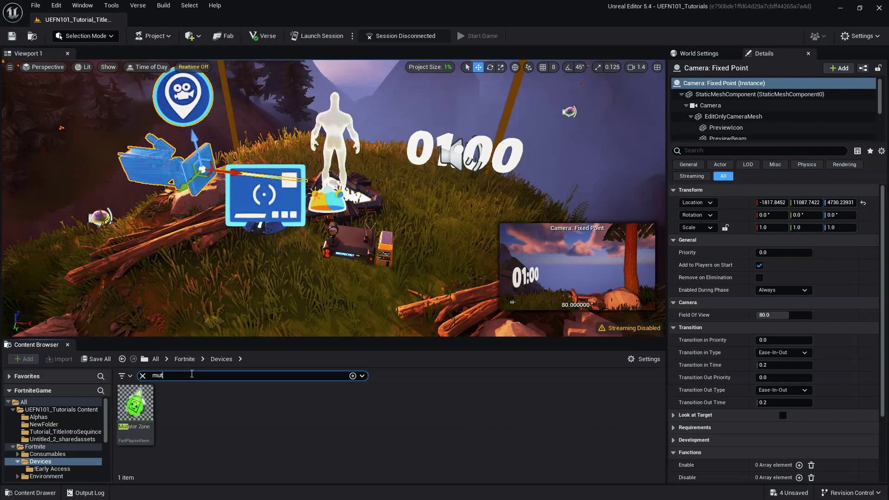
{"action": "left_click_drag", "start_coordinate": [135, 407], "coordinate": [342, 185]}
{"action": "right_click_drag", "start_coordinate": [342, 185], "coordinate": [313, 166]}
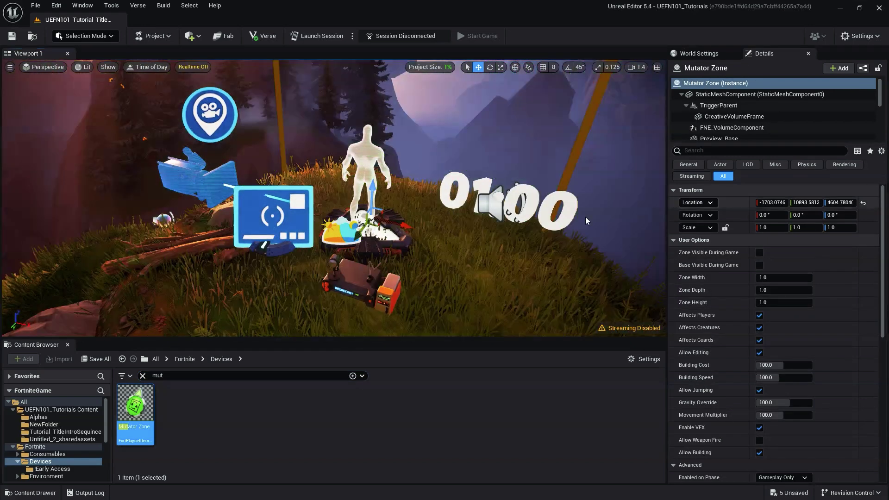
Step: Duplicate the HUD Message Device twice along the X axis to form a row of three
{"action": "right_click_drag", "start_coordinate": [587, 220], "coordinate": [602, 216]}
{"action": "left_click", "coordinate": [355, 282]}
{"action": "left_click_drag", "start_coordinate": [371, 288], "coordinate": [547, 333], "text": "alt"}
{"action": "right_click_drag", "start_coordinate": [547, 320], "coordinate": [576, 334]}
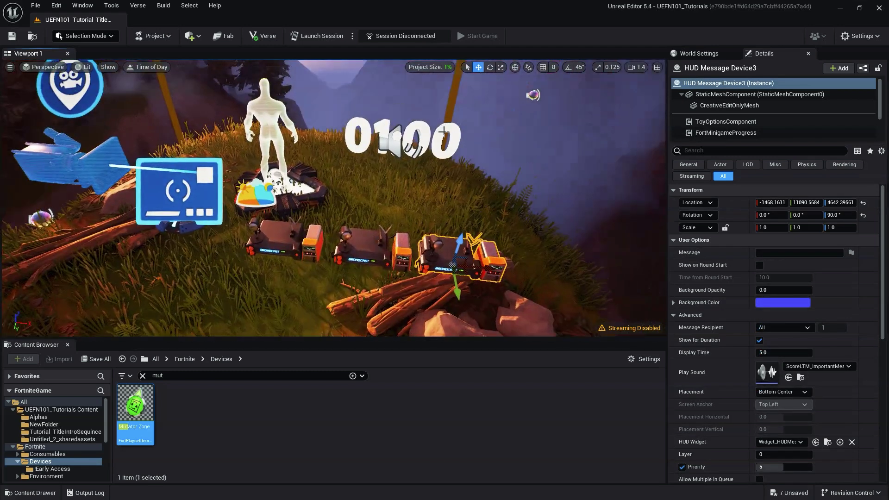
Step: Duplicate the Timer Device twice in a row behind the HUD Message Devices and shift the timers closer to the spawn pad
{"action": "left_click", "coordinate": [444, 132]}
{"action": "left_click_drag", "start_coordinate": [443, 131], "coordinate": [658, 188], "text": "alt"}
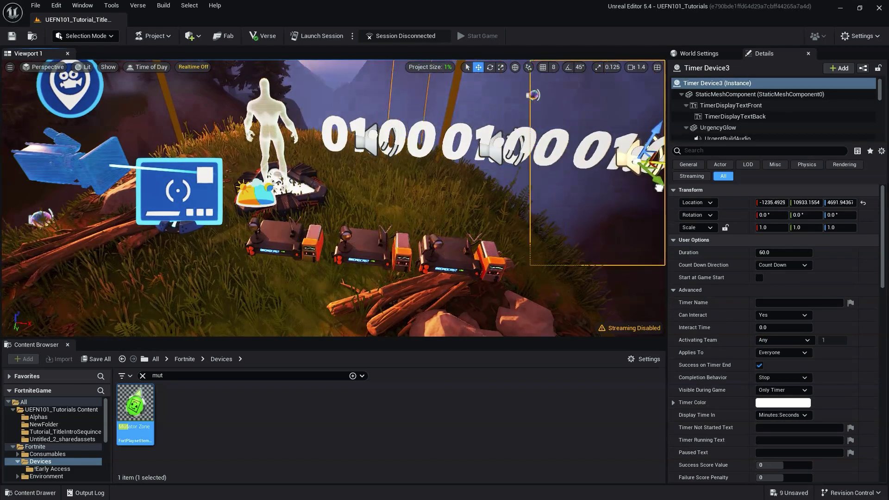
{"action": "left_click", "coordinate": [521, 133], "text": "ctrl"}
{"action": "left_click", "coordinate": [413, 135], "text": "ctrl"}
{"action": "right_click_drag", "start_coordinate": [484, 193], "coordinate": [484, 172]}
{"action": "left_click_drag", "start_coordinate": [401, 190], "coordinate": [352, 185]}
Step: Spread the second and third HUD Message Devices farther apart in their row, and move the Day Sequence Device aside
{"action": "left_click", "coordinate": [459, 297]}
{"action": "left_click_drag", "start_coordinate": [471, 312], "coordinate": [505, 317]}
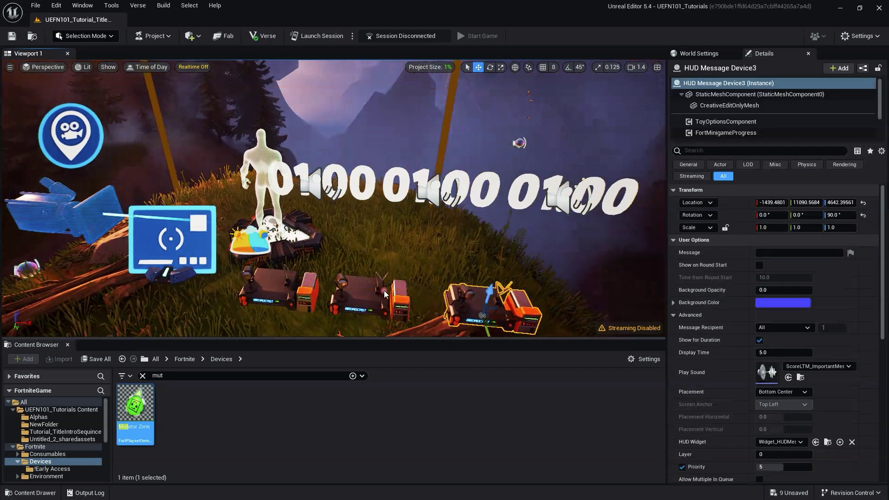
{"action": "left_click", "coordinate": [386, 294], "text": "ctrl"}
{"action": "left_click_drag", "start_coordinate": [393, 309], "coordinate": [443, 317]}
{"action": "right_click_drag", "start_coordinate": [443, 316], "coordinate": [424, 325]}
{"action": "left_click", "coordinate": [280, 238]}
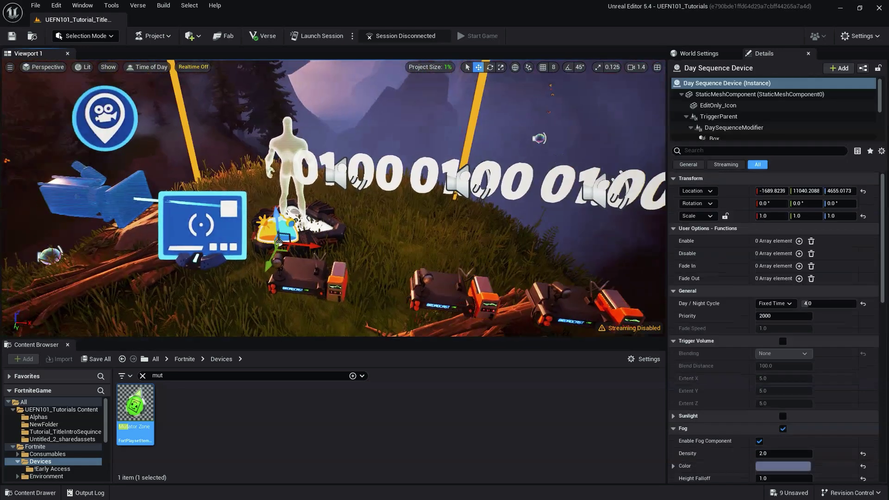
{"action": "right_click_drag", "start_coordinate": [280, 239], "coordinate": [240, 232]}
Step: Move the Camera: Fixed Point device in front of the spawn pad and rotate it to about 13° pitch and -79° yaw
{"action": "left_click", "coordinate": [144, 201]}
{"action": "right_click_drag", "start_coordinate": [157, 204], "coordinate": [171, 209]}
{"action": "key", "text": "e"}
{"action": "left_click_drag", "start_coordinate": [204, 234], "coordinate": [269, 285]}
{"action": "key", "text": "w"}
{"action": "key", "text": "e"}
{"action": "key", "text": "w"}
{"action": "left_click_drag", "start_coordinate": [226, 227], "coordinate": [234, 283]}
{"action": "mouse_move", "coordinate": [234, 284]}
{"action": "right_mouse_down"}
{"action": "mouse_move", "coordinate": [220, 308]}
{"action": "mouse_move", "coordinate": [227, 296]}
{"action": "right_mouse_up"}
{"action": "left_click_drag", "start_coordinate": [389, 216], "coordinate": [401, 216]}
{"action": "left_click_drag", "start_coordinate": [364, 244], "coordinate": [363, 272]}
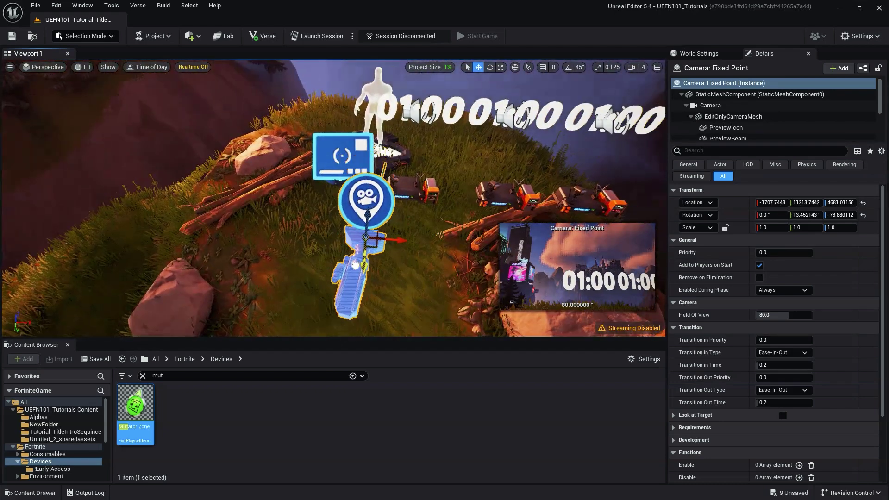
Step: Lower the fixed point camera, tilt it up to about 15° pitch, and move it back to about X -1720, Y 11280, Z 4664
{"action": "right_click_drag", "start_coordinate": [363, 272], "coordinate": [324, 274]}
{"action": "mouse_move", "coordinate": [245, 221]}
{"action": "left_mouse_down"}
{"action": "mouse_move", "coordinate": [253, 240]}
{"action": "mouse_move", "coordinate": [239, 229]}
{"action": "left_mouse_up"}
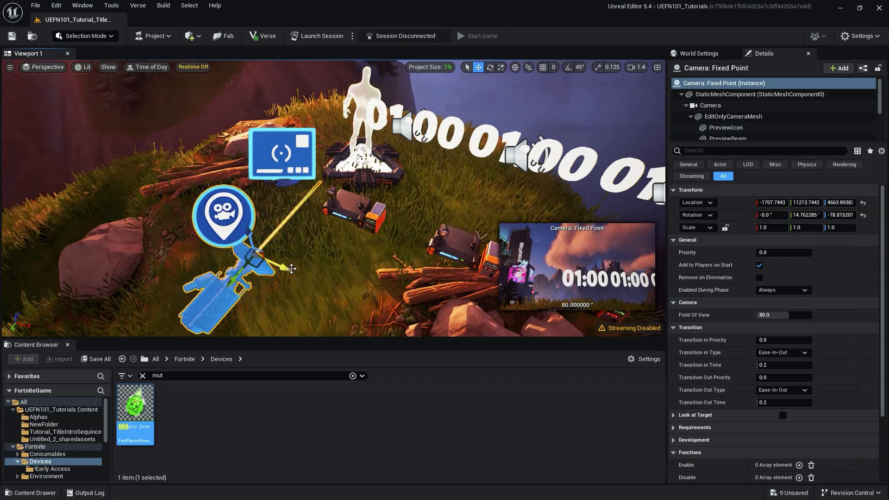
{"action": "key", "text": "w"}
{"action": "left_click_drag", "start_coordinate": [282, 268], "coordinate": [273, 265]}
{"action": "left_click_drag", "start_coordinate": [220, 278], "coordinate": [201, 298]}
{"action": "right_click_drag", "start_coordinate": [201, 298], "coordinate": [184, 318]}
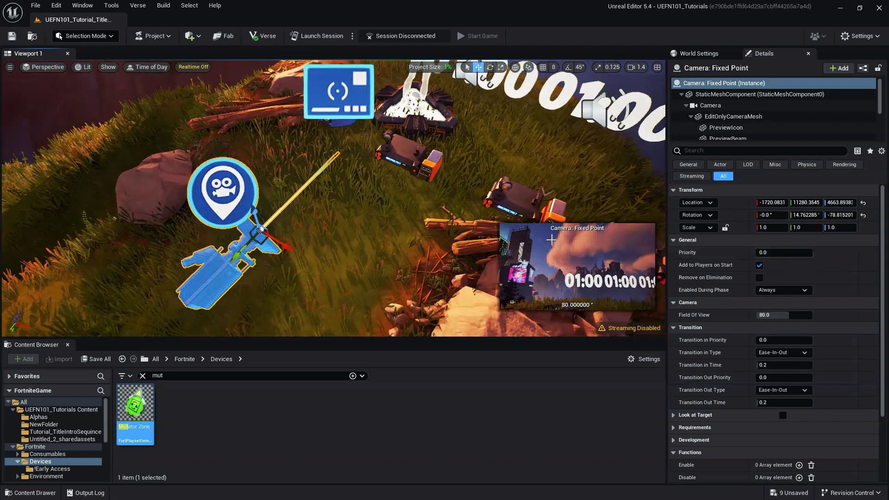
Step: Set the fixed point camera's field of view to 100
{"action": "left_click_drag", "start_coordinate": [782, 315], "coordinate": [791, 316]}
{"action": "left_click", "coordinate": [791, 316]}
{"action": "type", "text": "100"}
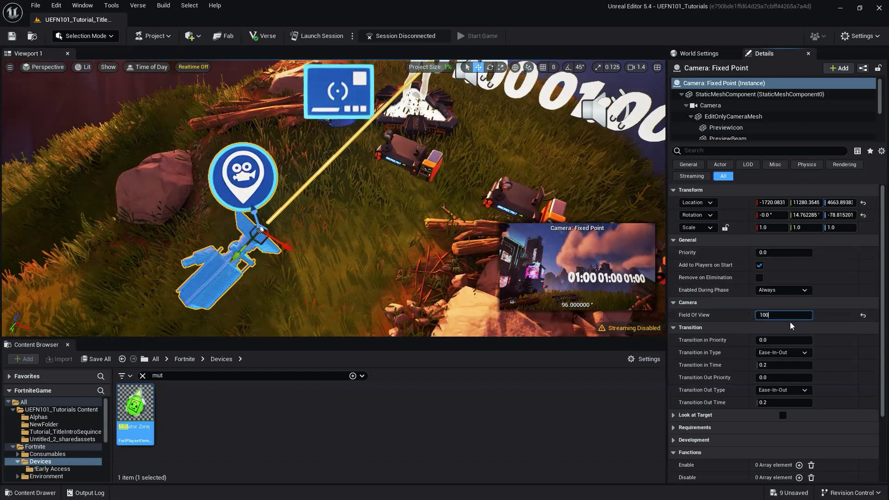
{"action": "key", "text": "Return"}
Step: Fine-tune the fixed point camera's framing by shifting it to about X -1728, Y 11276 and adjusting its rotation
{"action": "left_click_drag", "start_coordinate": [286, 245], "coordinate": [283, 244]}
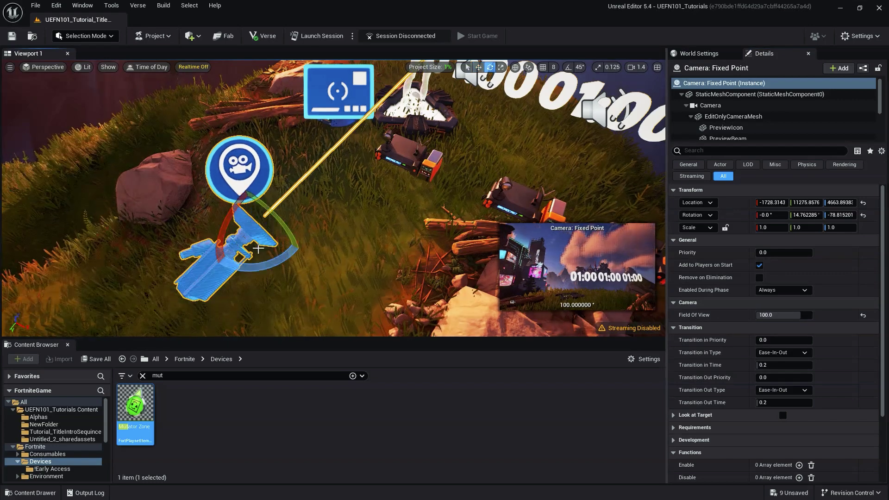
{"action": "left_click_drag", "start_coordinate": [231, 251], "coordinate": [216, 265]}
{"action": "right_click_drag", "start_coordinate": [220, 253], "coordinate": [218, 255]}
{"action": "mouse_move", "coordinate": [218, 255]}
{"action": "left_mouse_down"}
{"action": "mouse_move", "coordinate": [188, 238]}
{"action": "mouse_move", "coordinate": [220, 271]}
{"action": "left_mouse_up"}
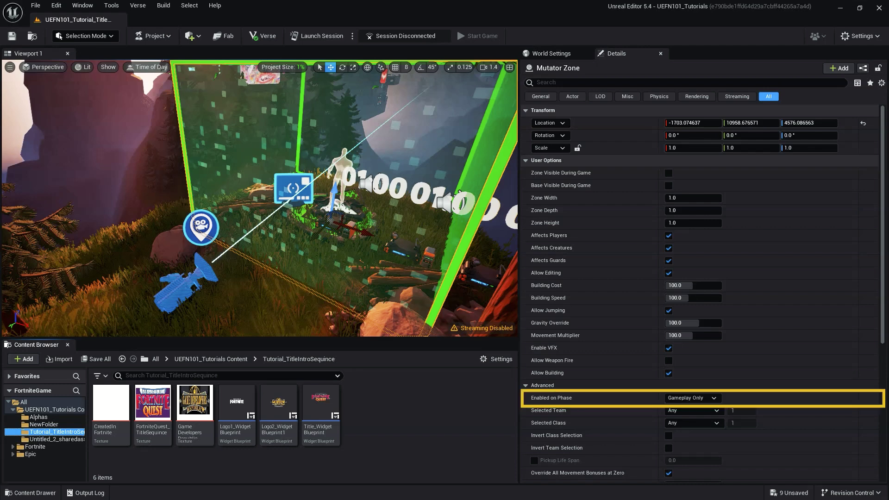
Step: Set the mutator zone's Enabled on Phase to Gameplay Only and turn off Allow Editing, Allow Jumping and Allow Building
{"action": "left_click", "coordinate": [694, 399]}
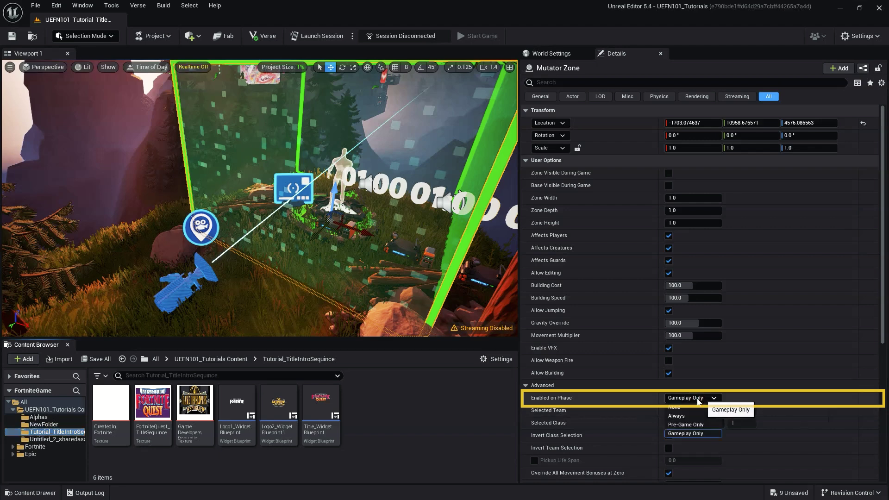
{"action": "left_click", "coordinate": [698, 436]}
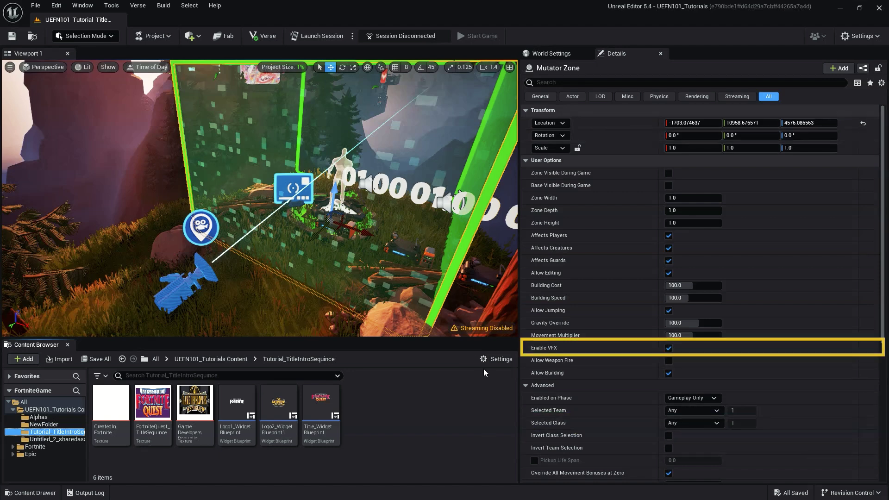
{"action": "left_click", "coordinate": [670, 275]}
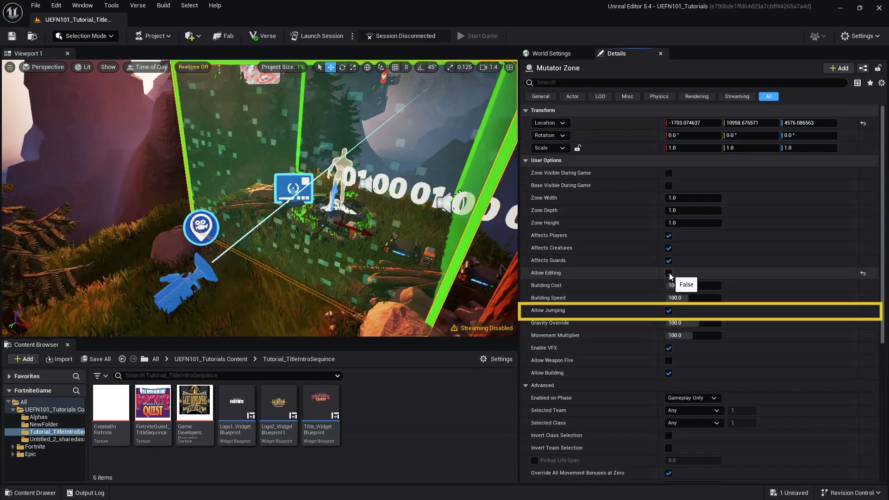
{"action": "left_click", "coordinate": [669, 311]}
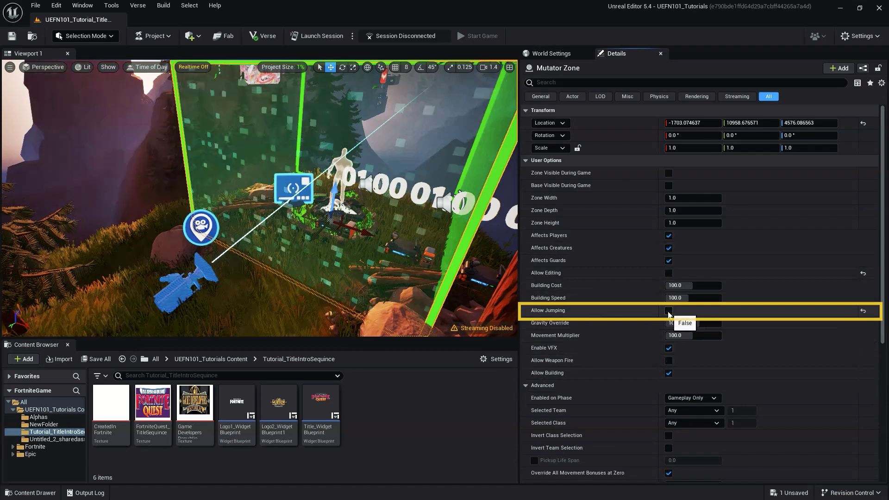
{"action": "left_click", "coordinate": [669, 374]}
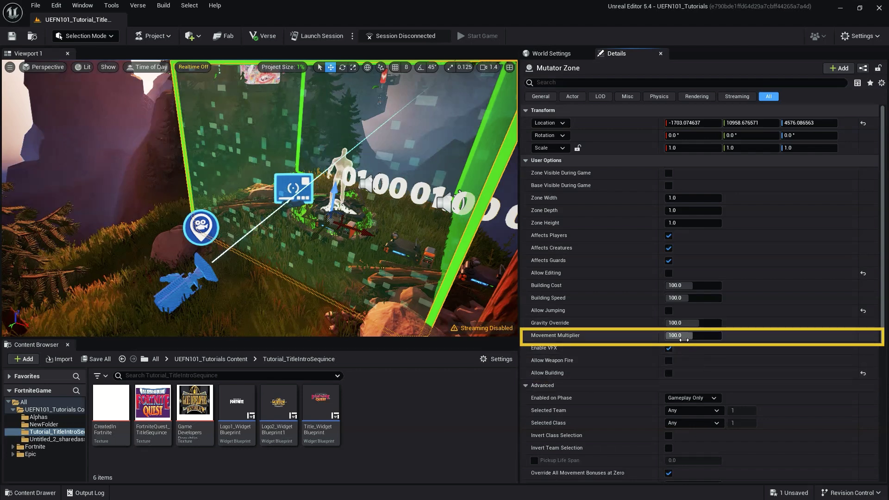
Step: Set the mutator zone's Movement Multiplier to 0 and turn off Enable VFX
{"action": "left_click", "coordinate": [680, 336]}
{"action": "type", "text": "0"}
{"action": "key", "text": "Return"}
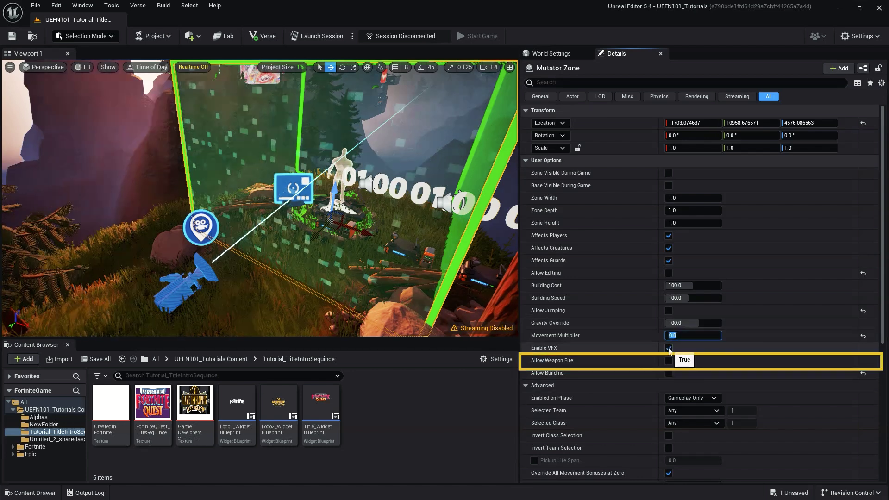
{"action": "left_click", "coordinate": [670, 348]}
{"action": "scroll", "coordinate": [709, 379], "scroll_direction": "down", "scroll_amount": 3}
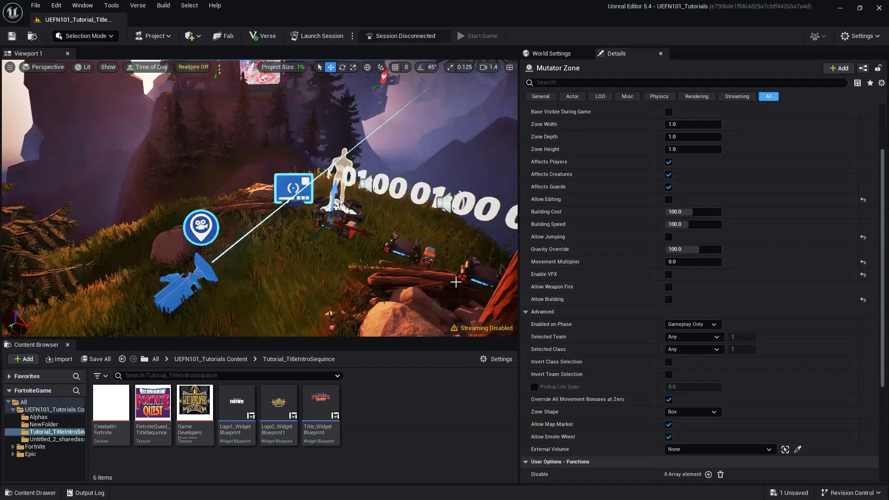
Step: Replace the HUD widget of the first HUD Message Device, nearest the spawn pad, with Logo1_WidgetBlueprint
{"action": "right_click_drag", "start_coordinate": [349, 265], "coordinate": [382, 277]}
{"action": "key", "text": "w"}
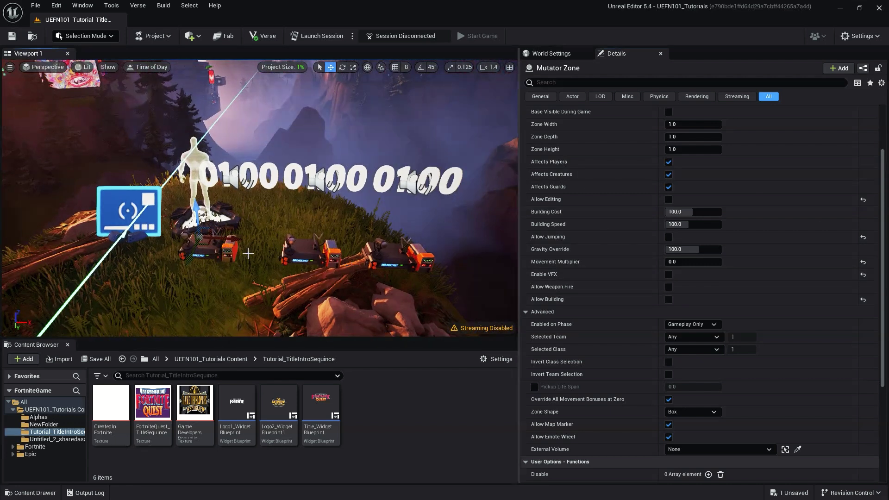
{"action": "left_click", "coordinate": [230, 250]}
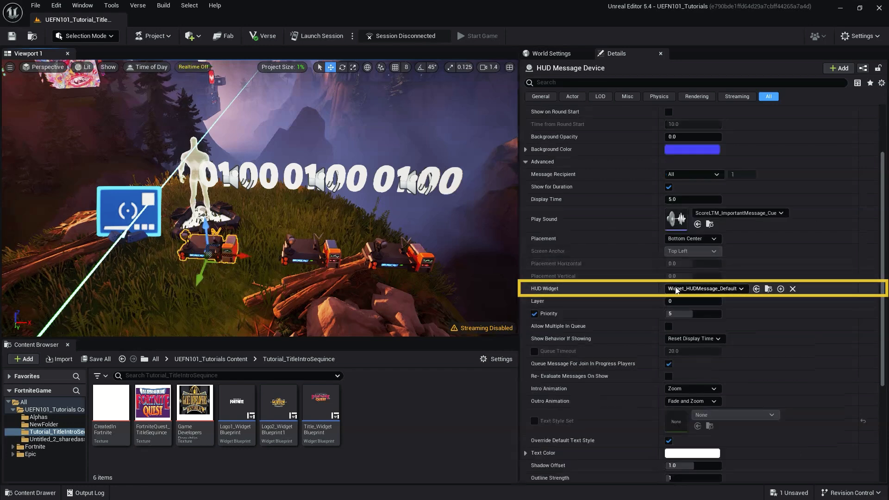
{"action": "left_click", "coordinate": [793, 288]}
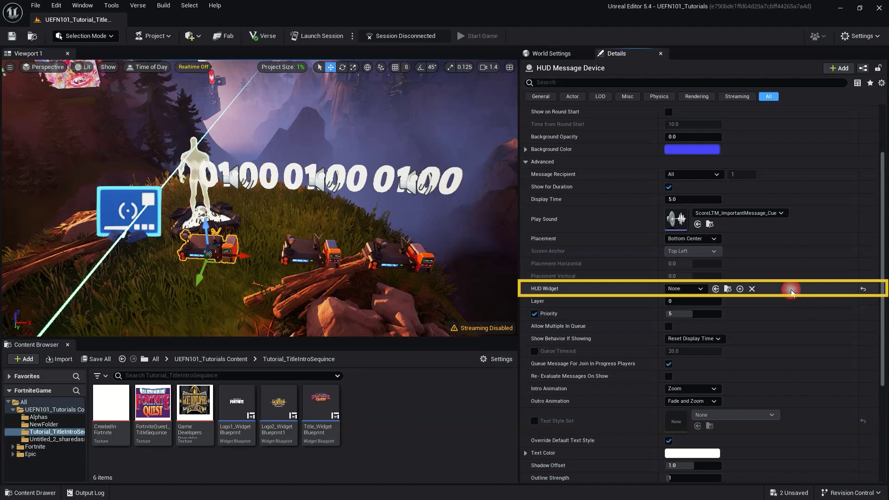
{"action": "left_click", "coordinate": [254, 410]}
{"action": "left_click_drag", "start_coordinate": [254, 410], "coordinate": [690, 289]}
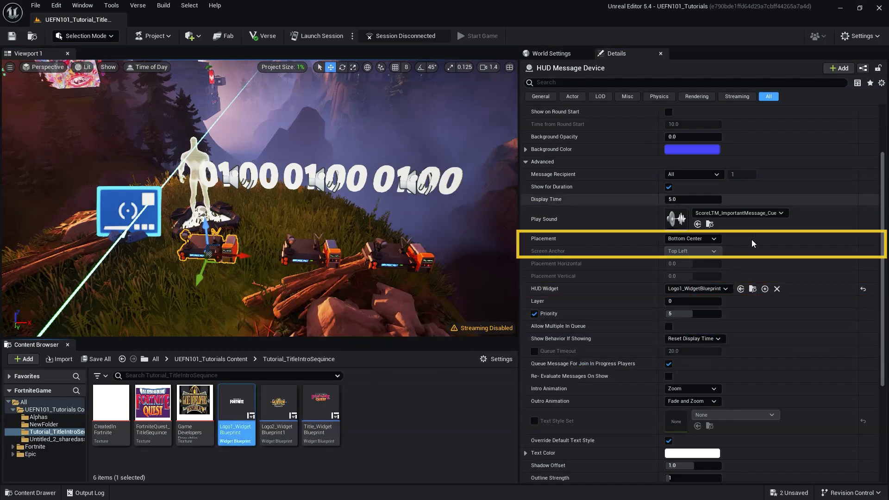
Step: Set the first HUD message's placement to Custom and its screen anchor to Center
{"action": "left_click", "coordinate": [713, 239]}
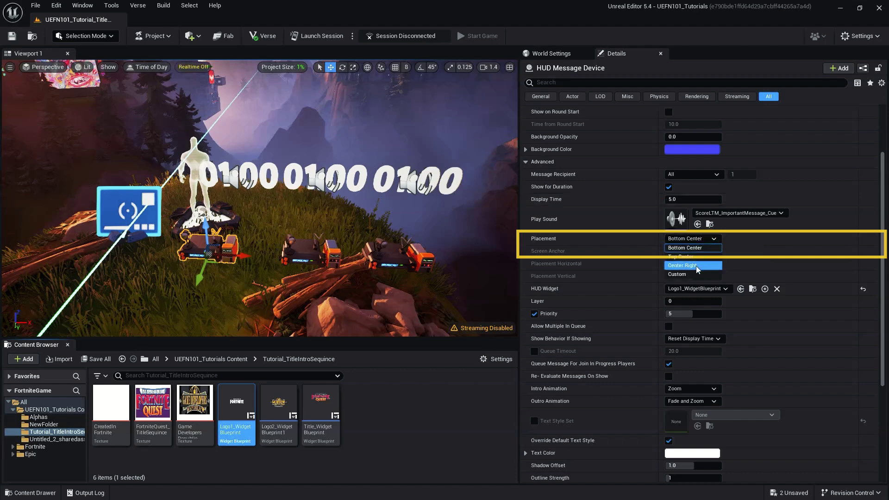
{"action": "left_click", "coordinate": [689, 275]}
{"action": "left_click", "coordinate": [695, 251]}
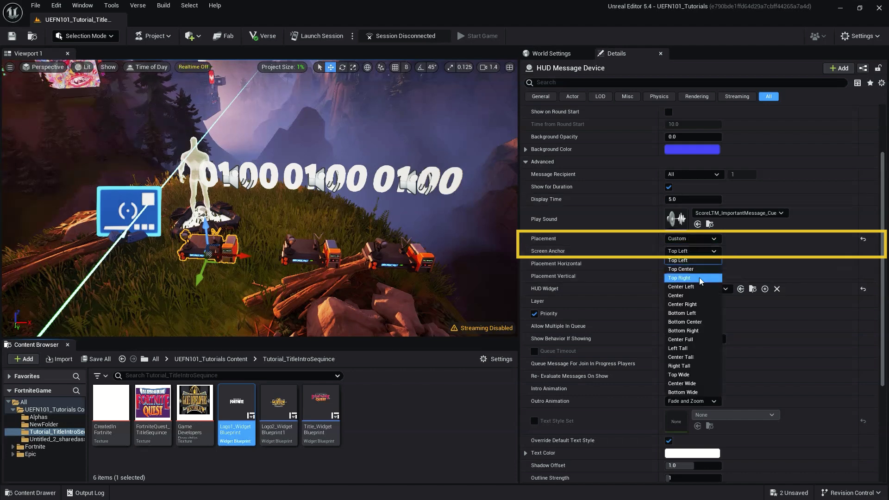
{"action": "left_click", "coordinate": [696, 295]}
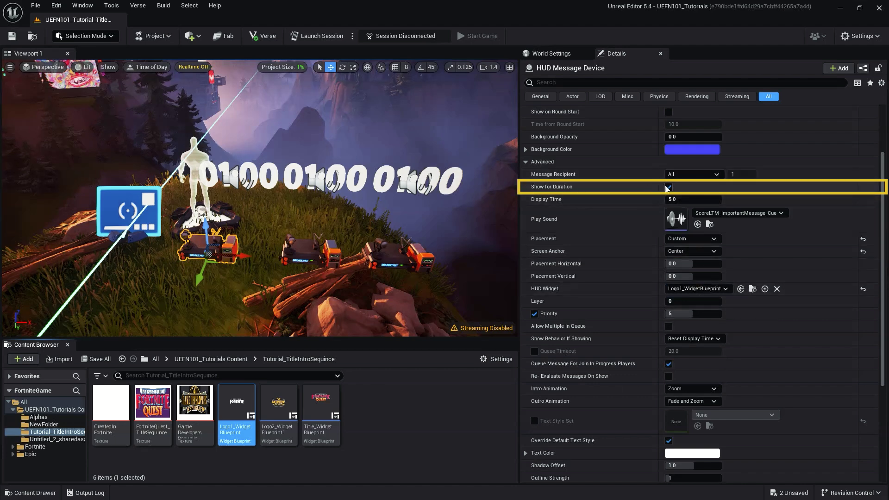
Step: Set the first HUD message's Play Sound to None and its intro animation to Slow Fade
{"action": "left_click", "coordinate": [733, 213]}
{"action": "left_click", "coordinate": [721, 287]}
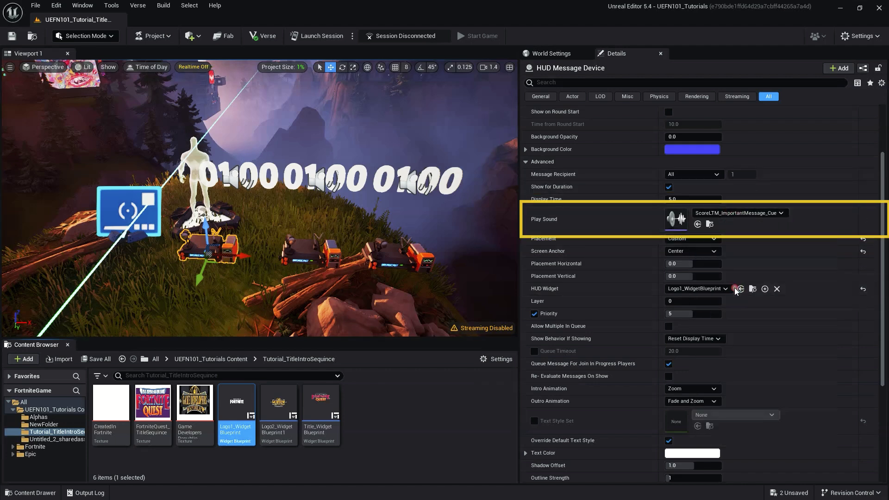
{"action": "scroll", "coordinate": [608, 224], "scroll_direction": "down", "scroll_amount": 3}
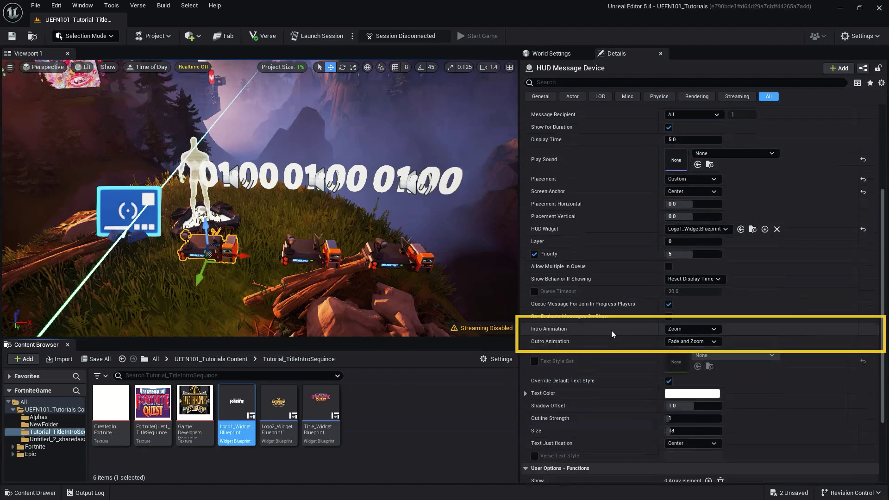
{"action": "left_click", "coordinate": [682, 328]}
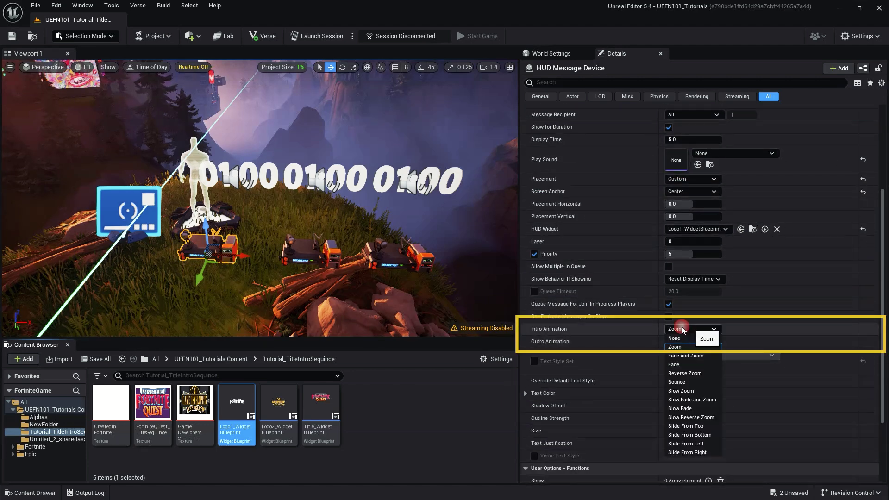
{"action": "left_click", "coordinate": [698, 409]}
Step: Set the first HUD message's display time to 8
{"action": "left_click", "coordinate": [673, 139]}
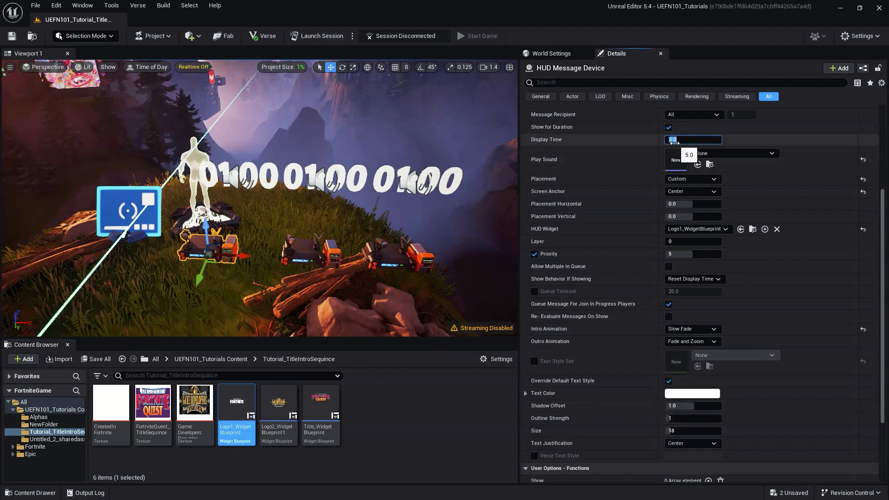
{"action": "type", "text": "8"}
{"action": "key", "text": "Return"}
Step: Set the display time to 8 and Play Sound to None on the second and third HUD message devices together
{"action": "left_click", "coordinate": [297, 251]}
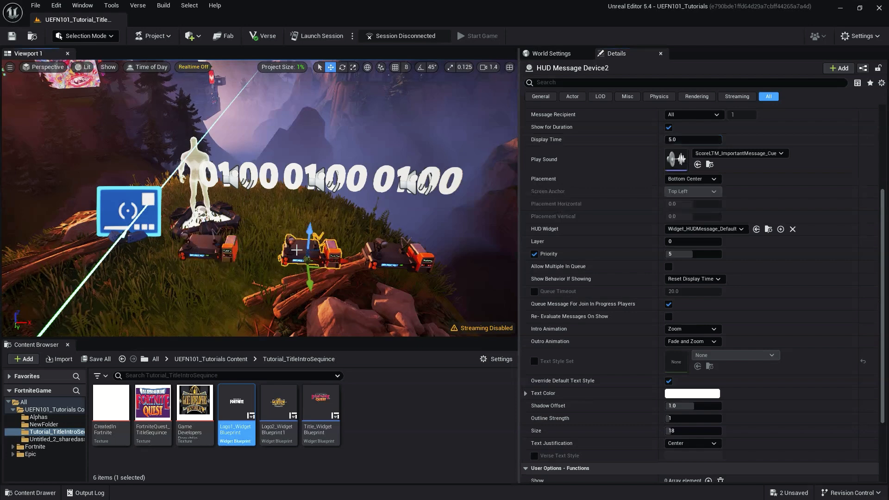
{"action": "left_click", "coordinate": [397, 253], "text": "ctrl"}
{"action": "type", "text": "8"}
{"action": "key", "text": "Return"}
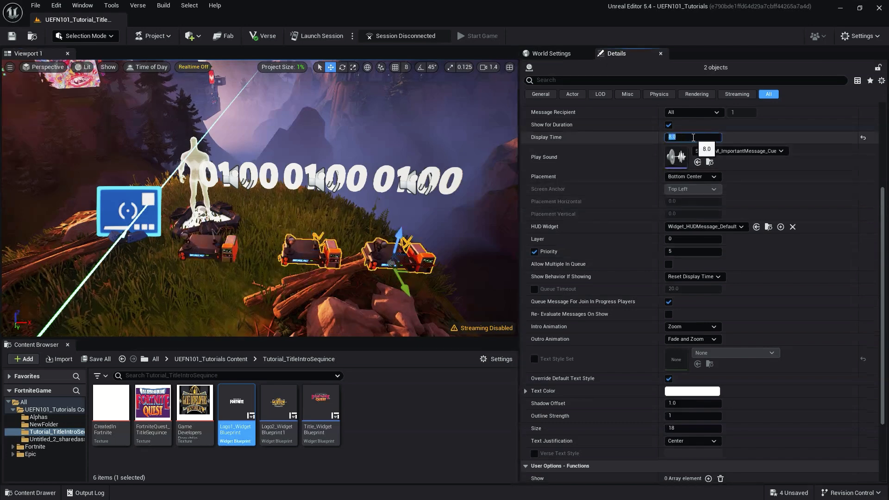
{"action": "left_click", "coordinate": [719, 149]}
{"action": "left_click", "coordinate": [738, 224]}
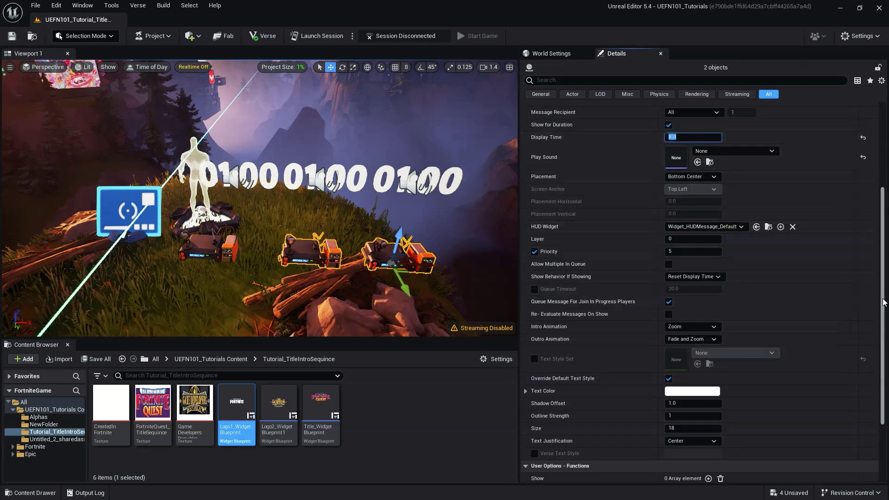
Step: Clear the default HUD widget from the second and third HUD message devices and set their intro animation to Fade
{"action": "left_click_drag", "start_coordinate": [883, 301], "coordinate": [882, 308]}
{"action": "left_click", "coordinate": [795, 216]}
{"action": "scroll", "coordinate": [860, 337], "scroll_direction": "up", "scroll_amount": 5}
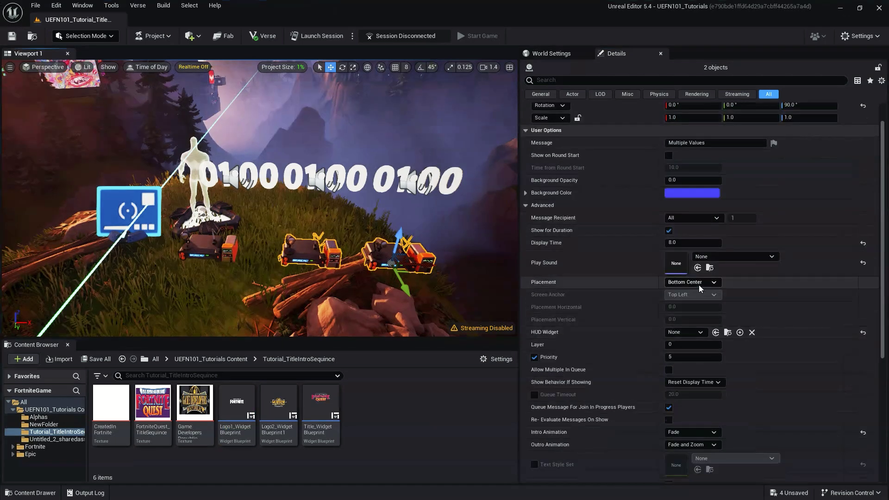
Step: Set the placement of the second and third HUD message devices to Custom with the screen anchor at Center
{"action": "left_click", "coordinate": [692, 282]}
{"action": "left_click", "coordinate": [695, 316]}
{"action": "left_click", "coordinate": [691, 295]}
{"action": "left_click", "coordinate": [690, 339]}
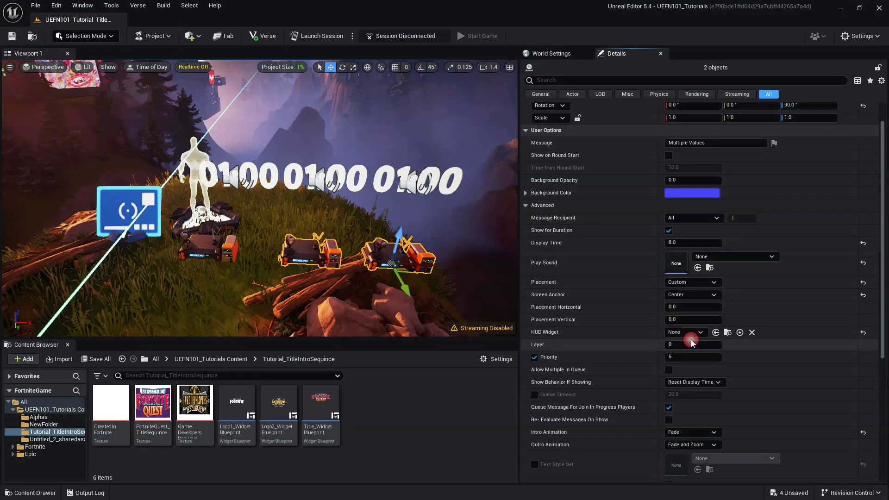
Step: Assign Logo2_WidgetBlueprint1 to the second HUD message device and Title_WidgetBlueprint to the third as their HUD widgets
{"action": "left_click", "coordinate": [312, 249]}
{"action": "left_click_drag", "start_coordinate": [278, 405], "coordinate": [689, 336]}
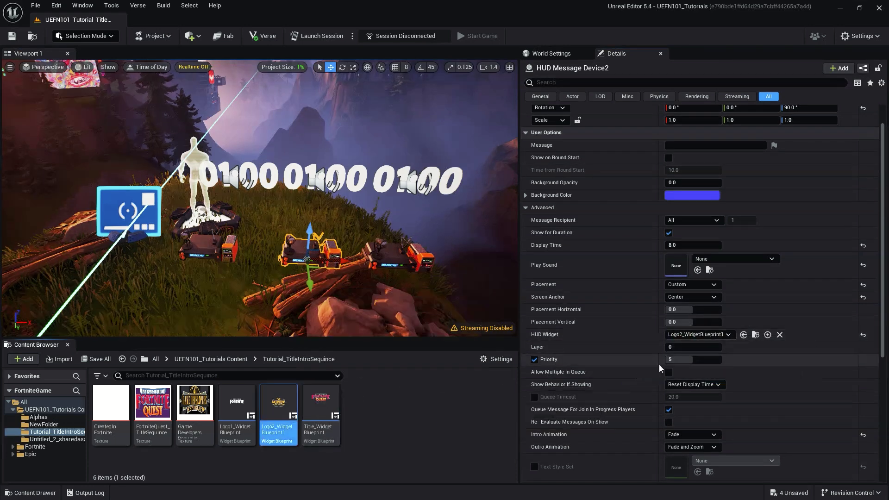
{"action": "left_click", "coordinate": [401, 254]}
{"action": "left_click", "coordinate": [320, 404]}
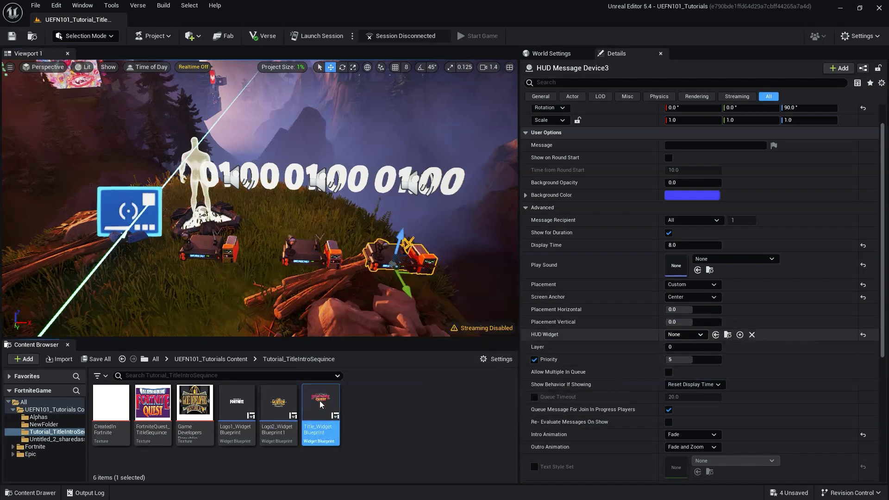
{"action": "left_click", "coordinate": [718, 335]}
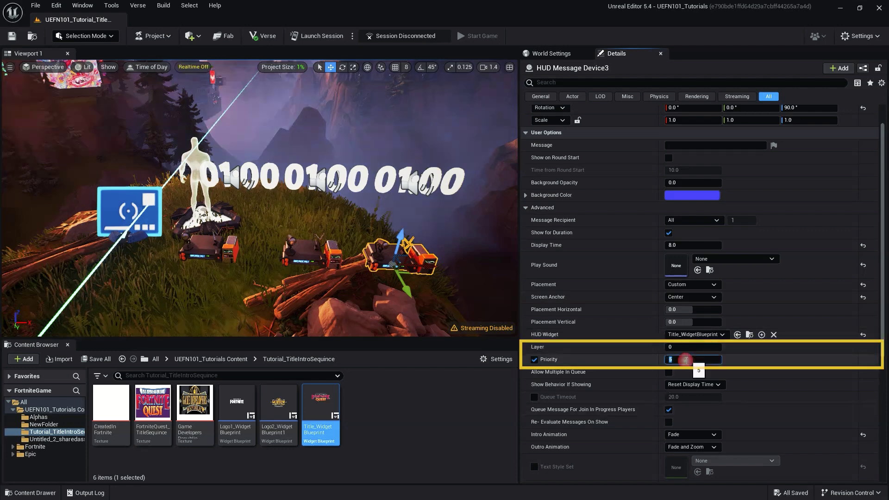
Step: Set the third HUD message device's priority to 3 and its layer to 2
{"action": "left_click", "coordinate": [687, 344]}
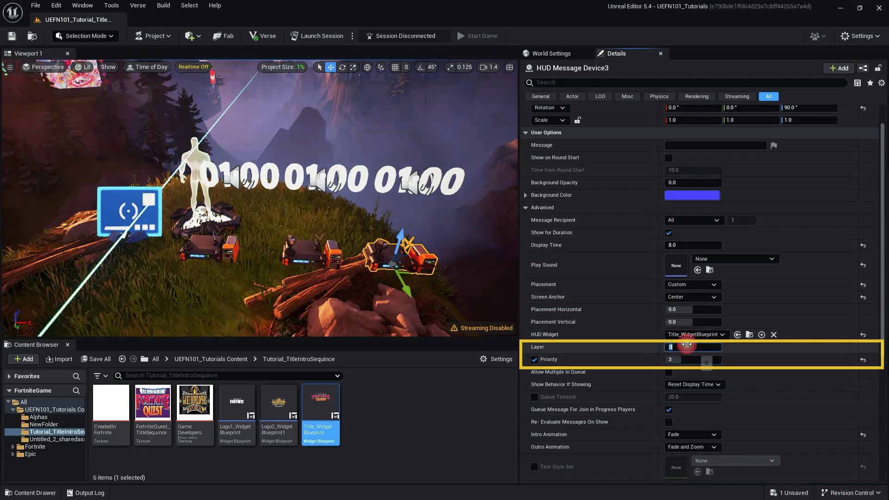
{"action": "type", "text": "2"}
{"action": "key", "text": "Return"}
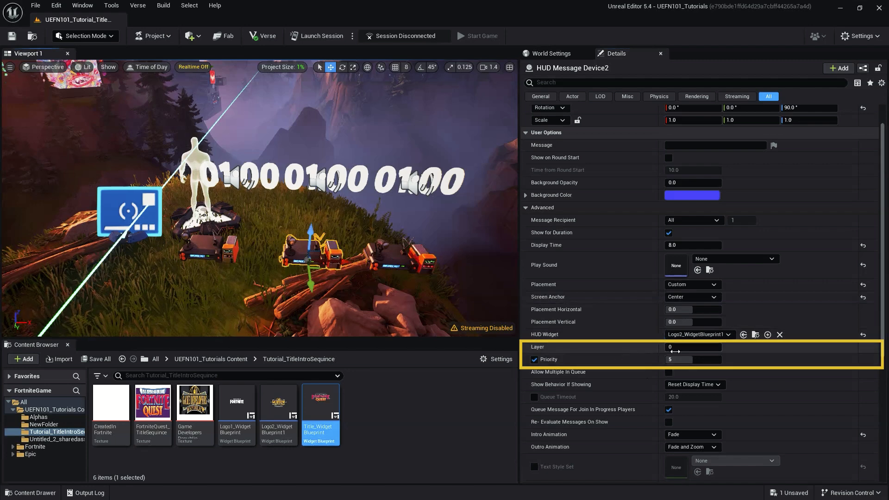
Step: Set the second HUD message device's layer to 1 and its priority to 4
{"action": "left_click", "coordinate": [685, 348]}
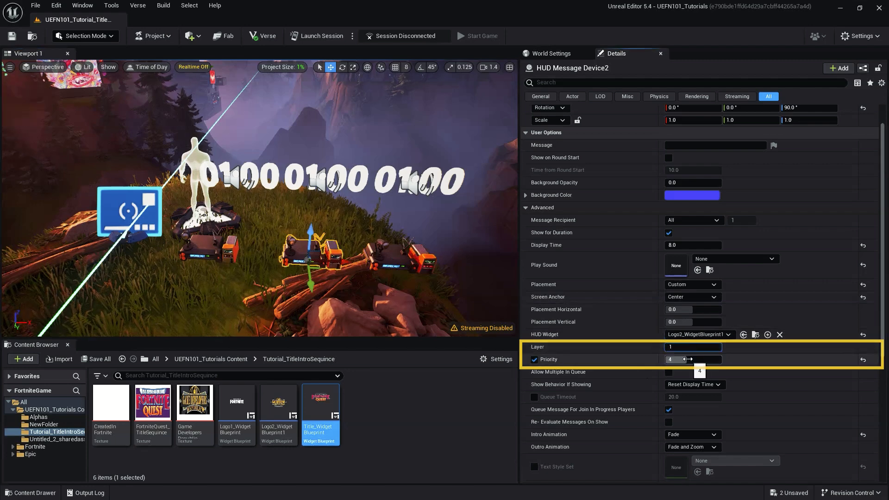
{"action": "type", "text": "1"}
{"action": "key", "text": "Return"}
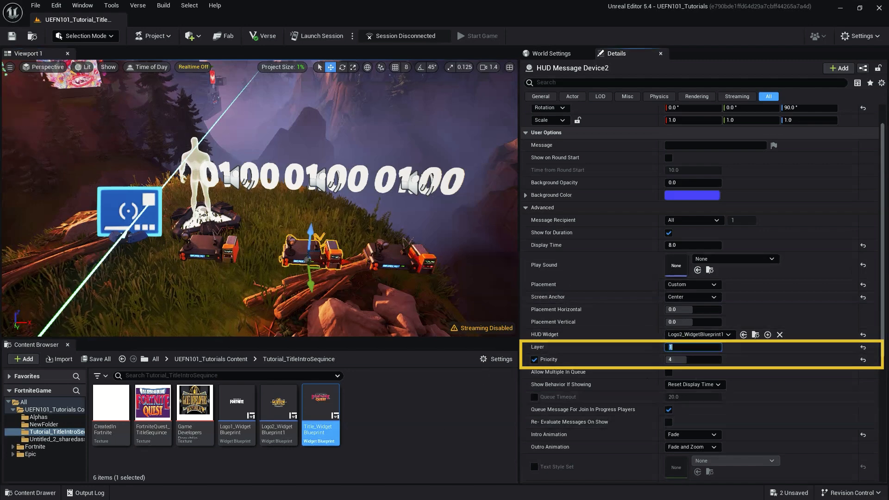
{"action": "key", "text": "Return"}
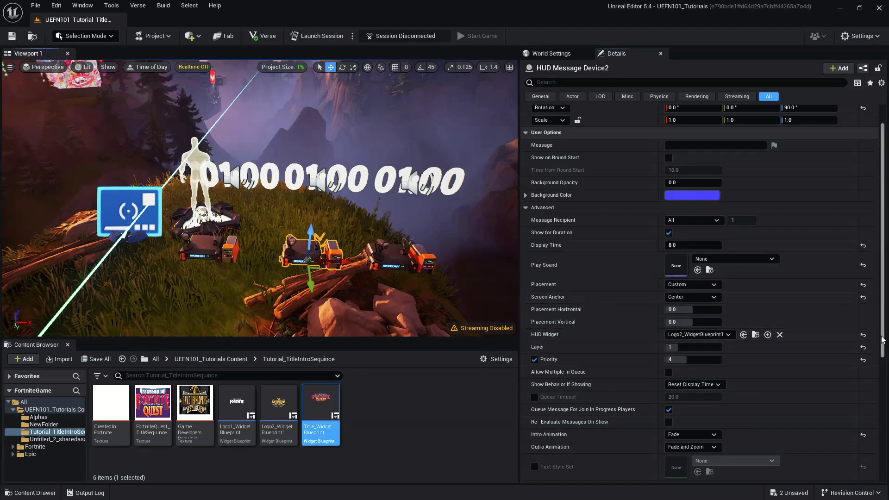
Step: Bind the second HUD message device's Show function to the first timer device's On Success event
{"action": "scroll", "coordinate": [862, 323], "scroll_direction": "down", "scroll_amount": 8}
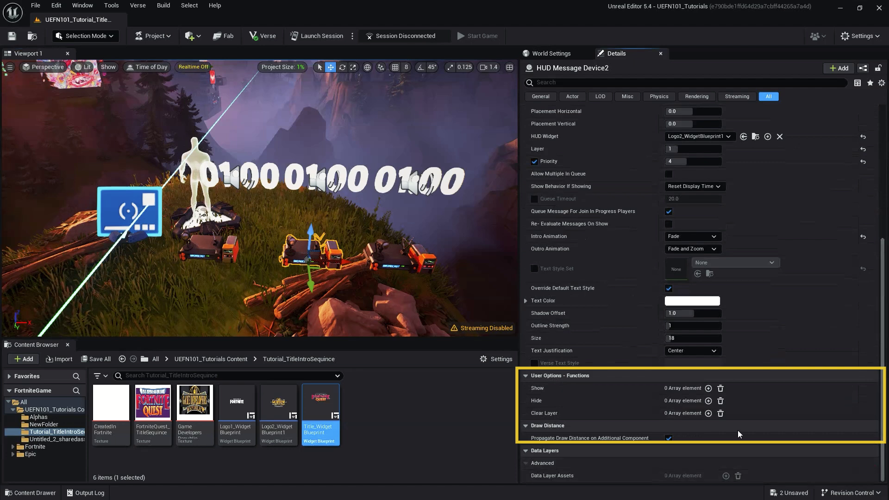
{"action": "left_click", "coordinate": [709, 388]}
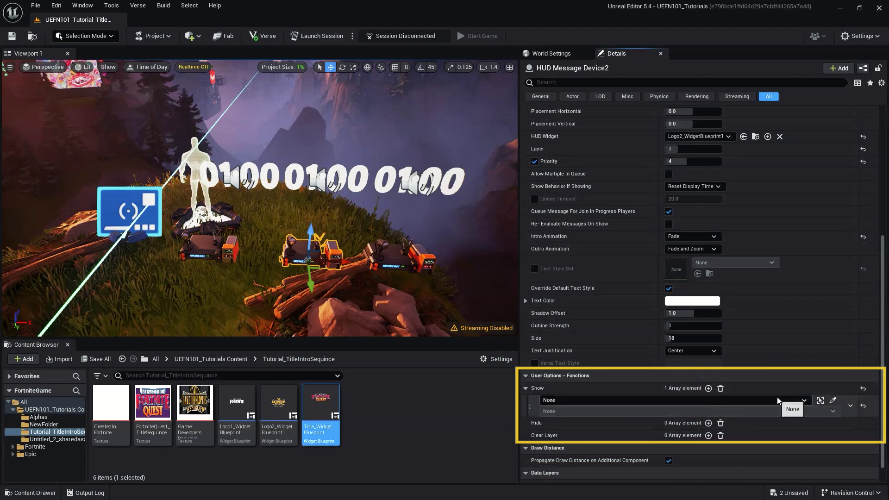
{"action": "left_click", "coordinate": [834, 400]}
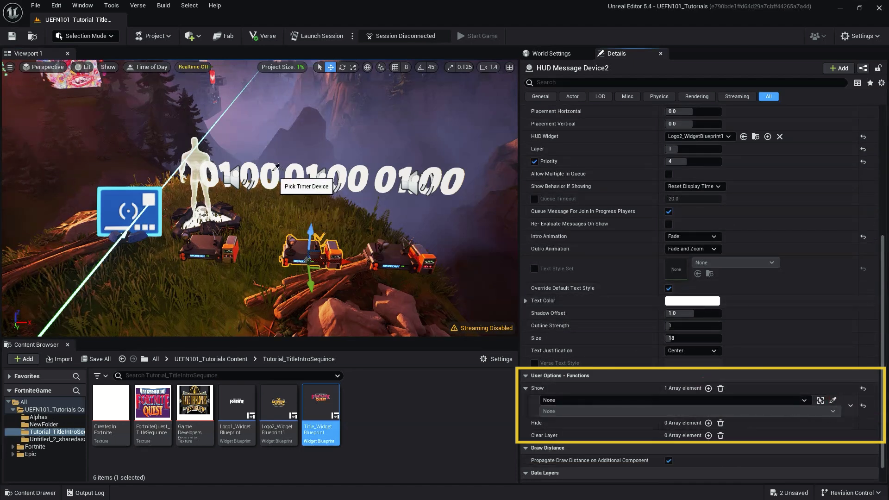
{"action": "left_click", "coordinate": [273, 170]}
{"action": "left_click", "coordinate": [605, 411]}
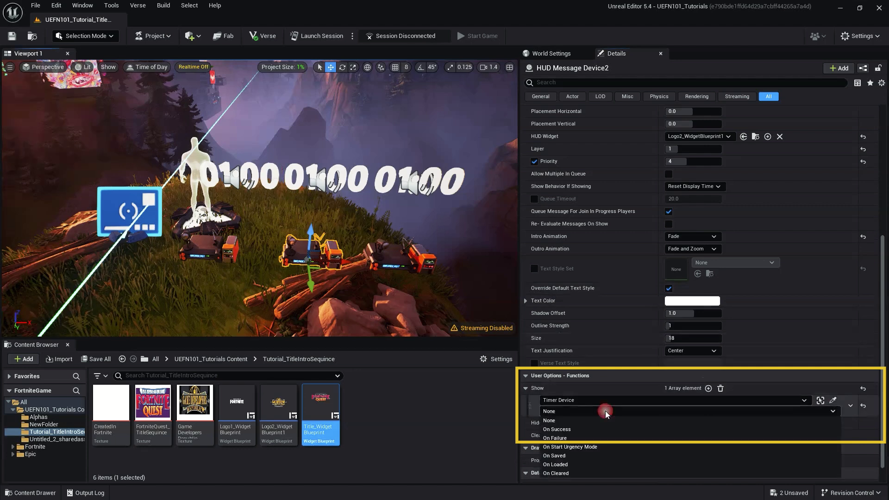
{"action": "left_click", "coordinate": [625, 428]}
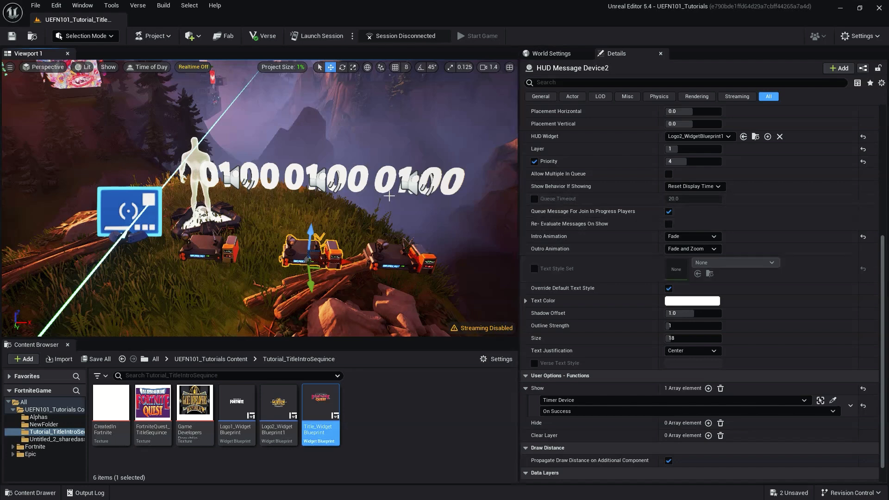
Step: Bind the second timer device's Start function to the first timer device's On Success event
{"action": "left_click", "coordinate": [365, 172]}
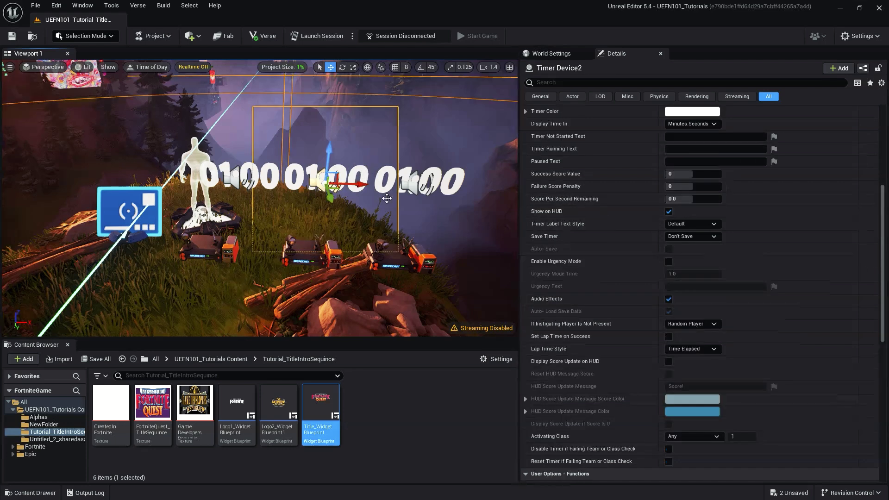
{"action": "scroll", "coordinate": [746, 389], "scroll_direction": "down", "scroll_amount": 5}
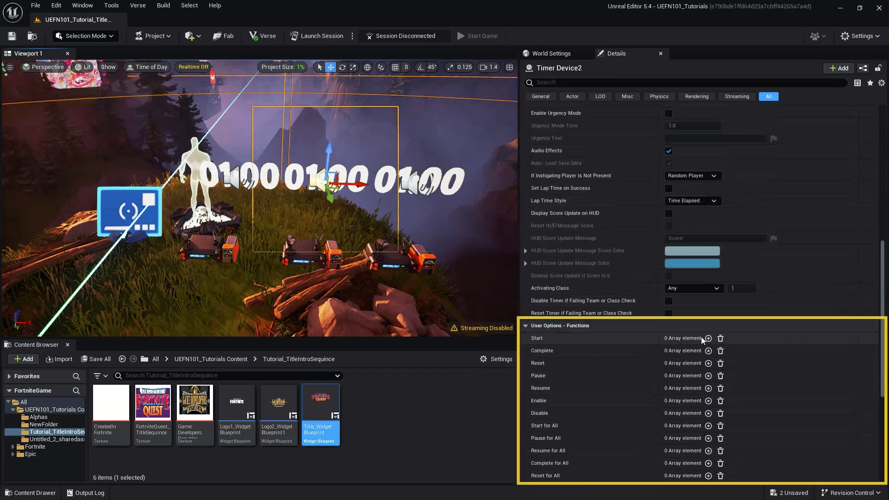
{"action": "left_click", "coordinate": [708, 338]}
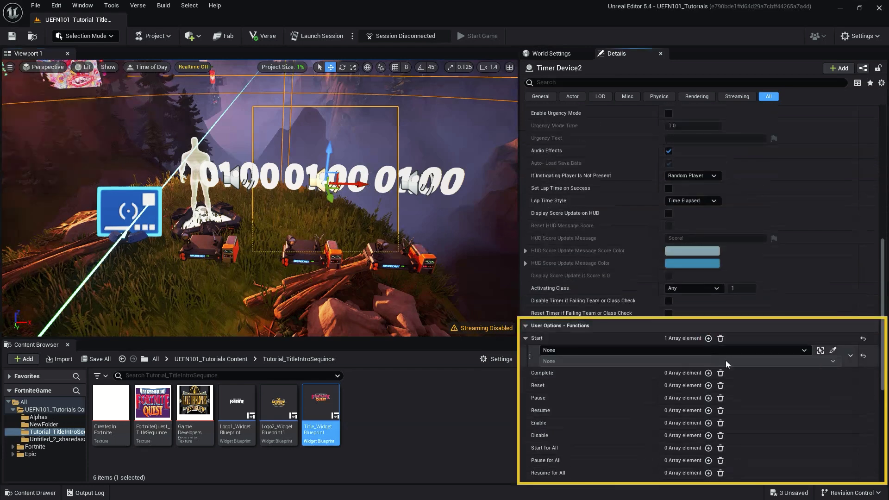
{"action": "left_click", "coordinate": [833, 351]}
{"action": "left_click", "coordinate": [231, 165]}
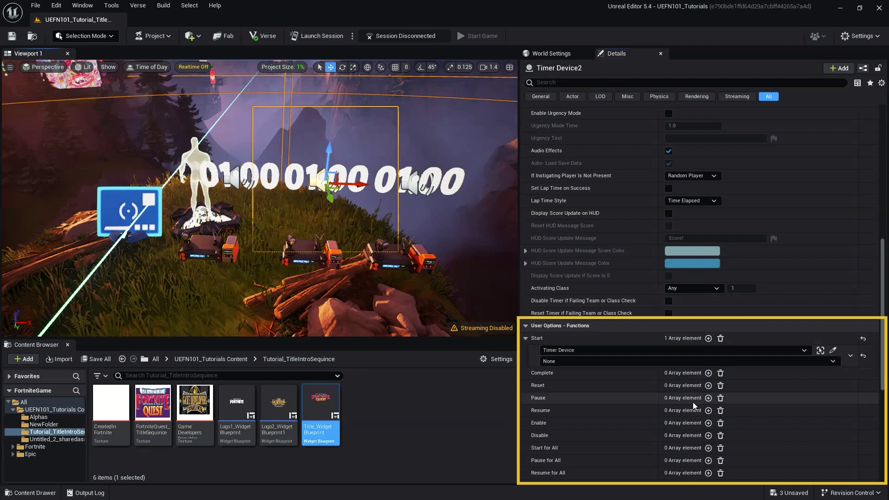
{"action": "left_click", "coordinate": [644, 362]}
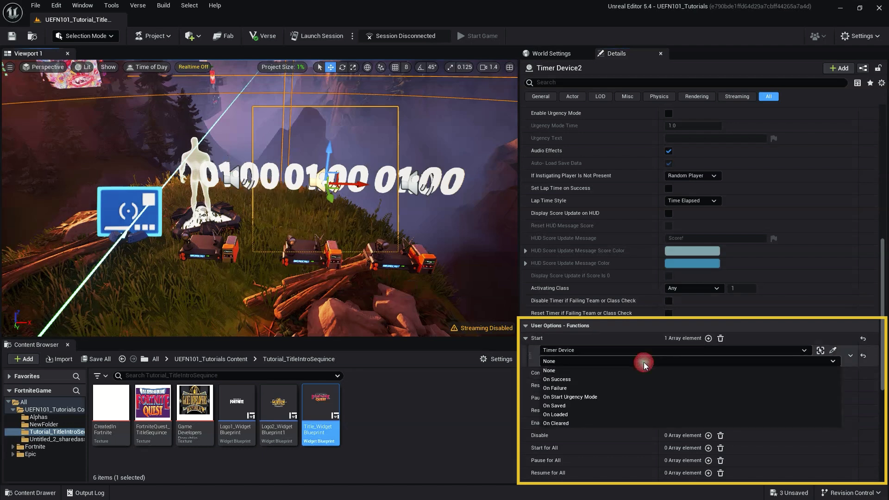
{"action": "left_click", "coordinate": [622, 380]}
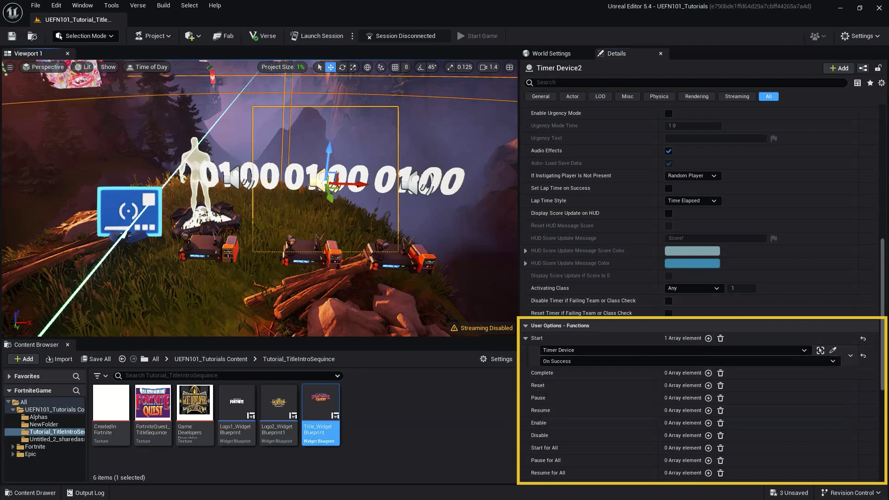
Step: Bind the third HUD message device's Show function to Timer Device2's On Success event
{"action": "left_click", "coordinate": [410, 252]}
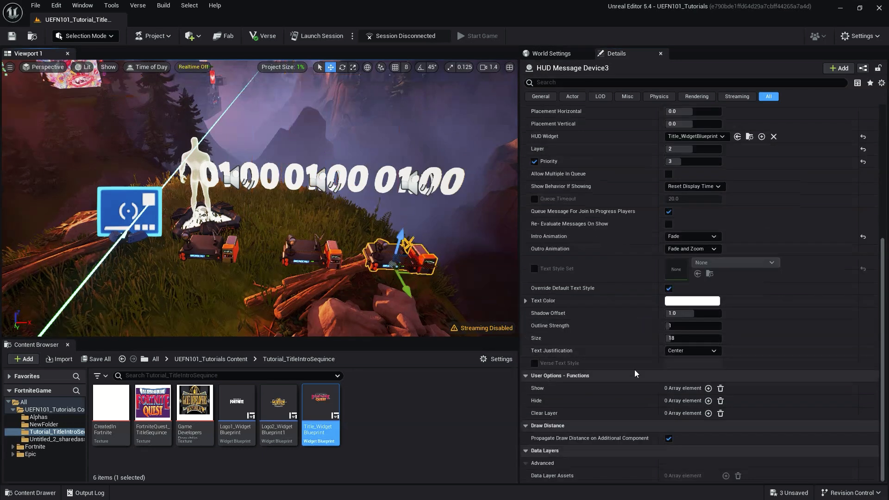
{"action": "left_click", "coordinate": [708, 388]}
{"action": "left_click", "coordinate": [821, 400]}
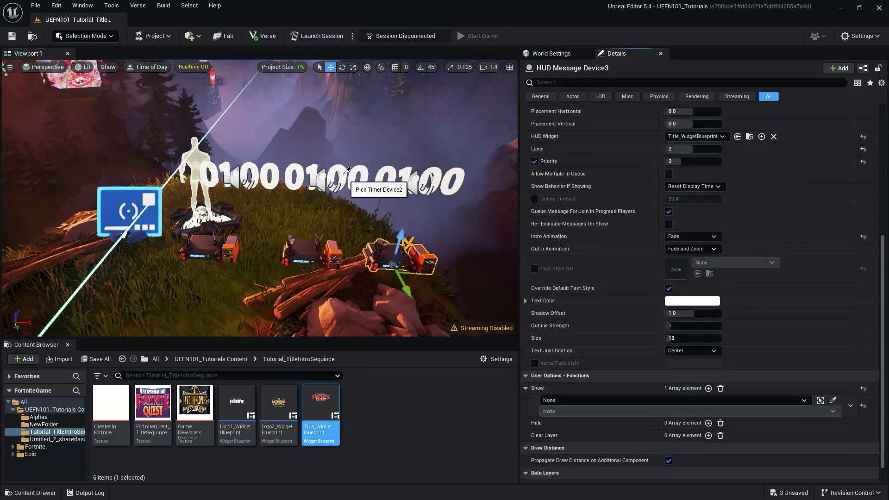
{"action": "left_click", "coordinate": [346, 176]}
{"action": "left_click", "coordinate": [608, 411]}
{"action": "left_click", "coordinate": [607, 430]}
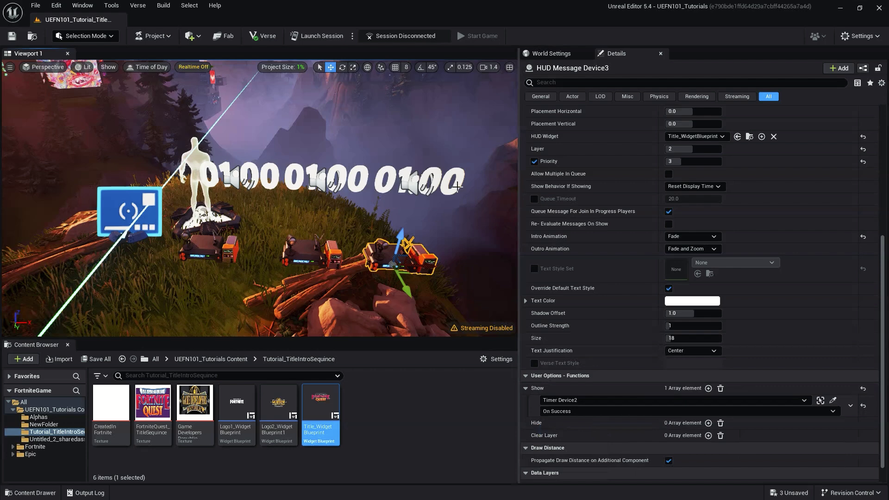
Step: Bind the third timer device's Start function to Timer Device2's On Success event
{"action": "left_click", "coordinate": [457, 187]}
{"action": "scroll", "coordinate": [695, 373], "scroll_direction": "down", "scroll_amount": 5}
{"action": "left_click", "coordinate": [709, 383]}
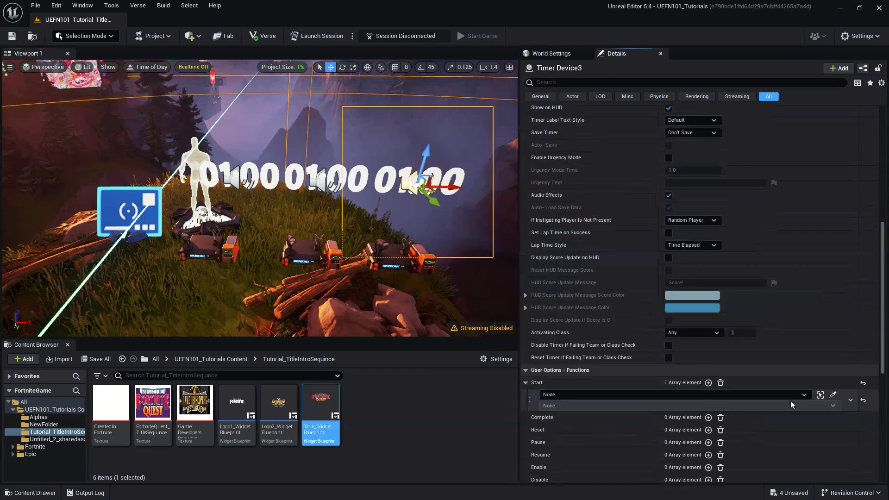
{"action": "left_click", "coordinate": [833, 395]}
{"action": "left_click", "coordinate": [352, 183]}
{"action": "left_click", "coordinate": [602, 406]}
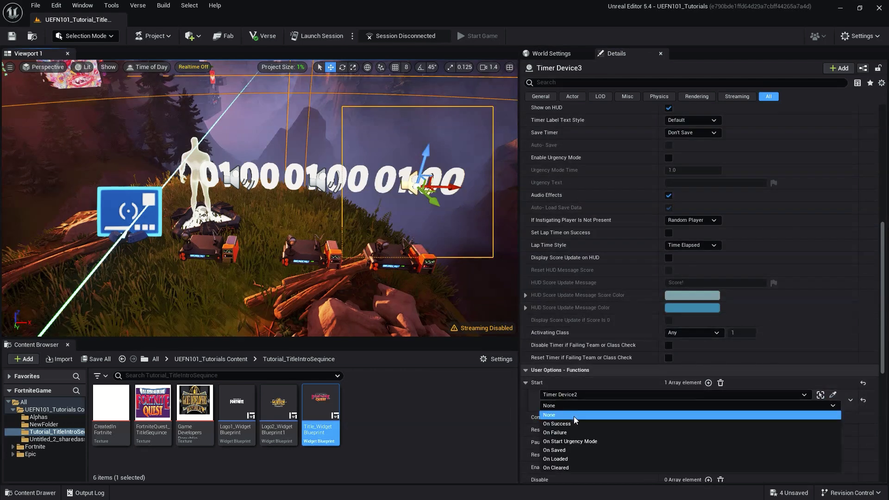
{"action": "left_click", "coordinate": [577, 423]}
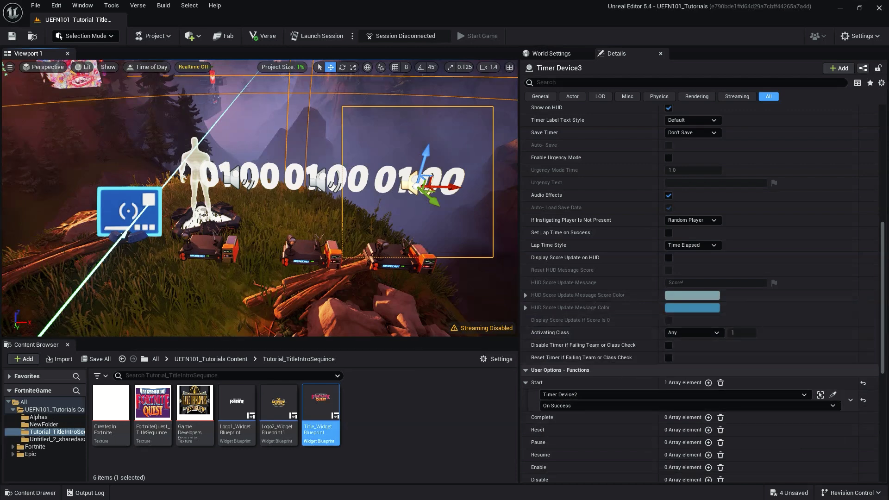
Step: Set the duration of all three timer devices to 8 seconds
{"action": "left_click", "coordinate": [345, 176], "text": "ctrl"}
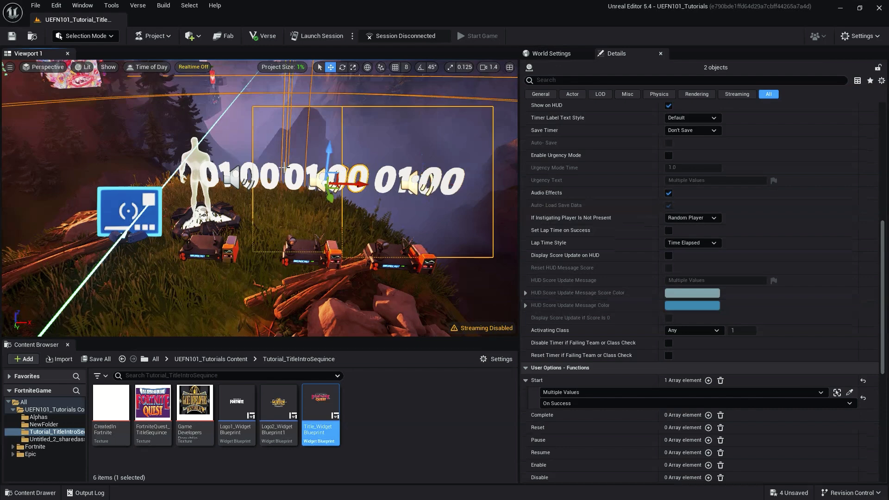
{"action": "left_click", "coordinate": [252, 174], "text": "ctrl"}
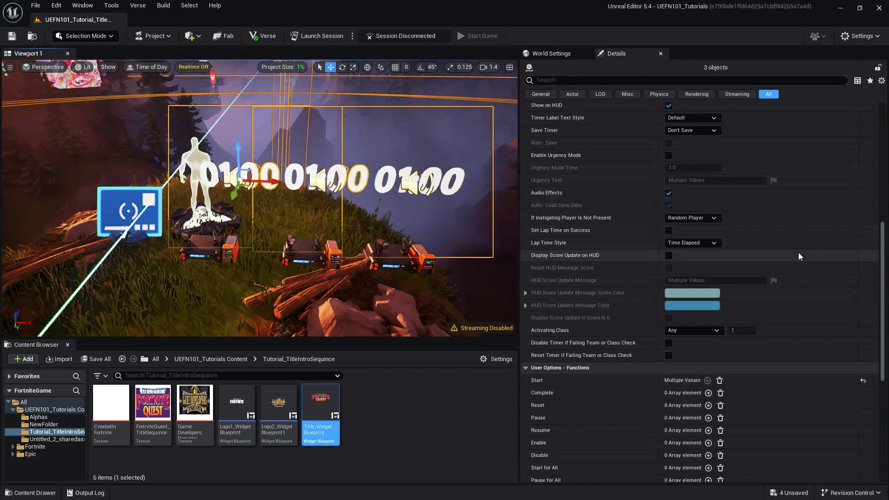
{"action": "scroll", "coordinate": [801, 253], "scroll_direction": "up", "scroll_amount": 3}
{"action": "scroll", "coordinate": [801, 253], "scroll_direction": "up", "scroll_amount": 8}
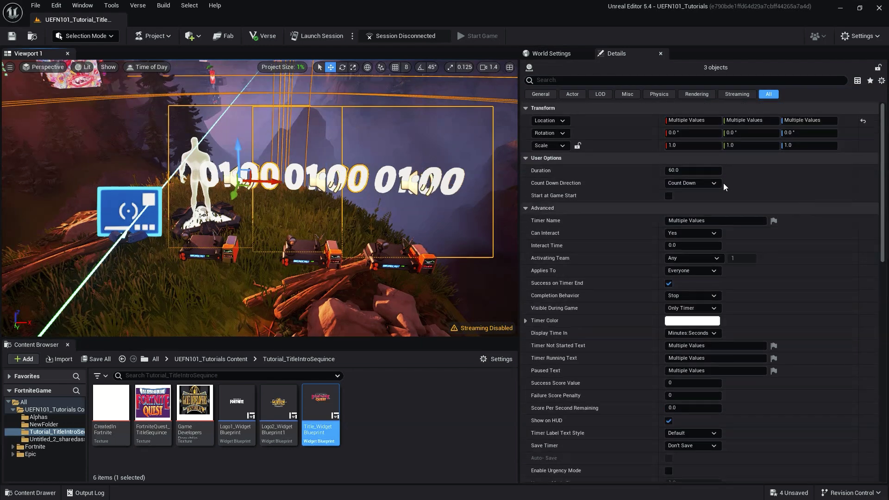
{"action": "left_click", "coordinate": [699, 170]}
{"action": "type", "text": "8"}
{"action": "key", "text": "Return"}
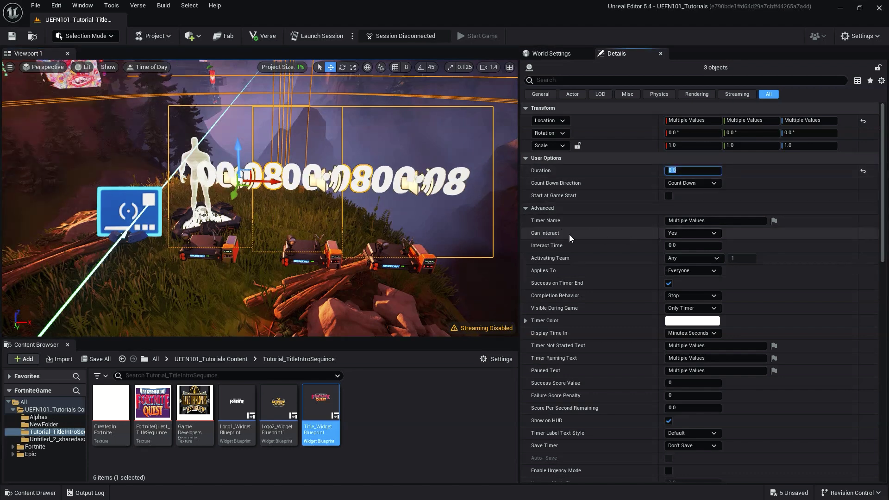
Step: Set Can Interact to No and Completion Behavior to Disable on all three timer devices
{"action": "left_click", "coordinate": [673, 235]}
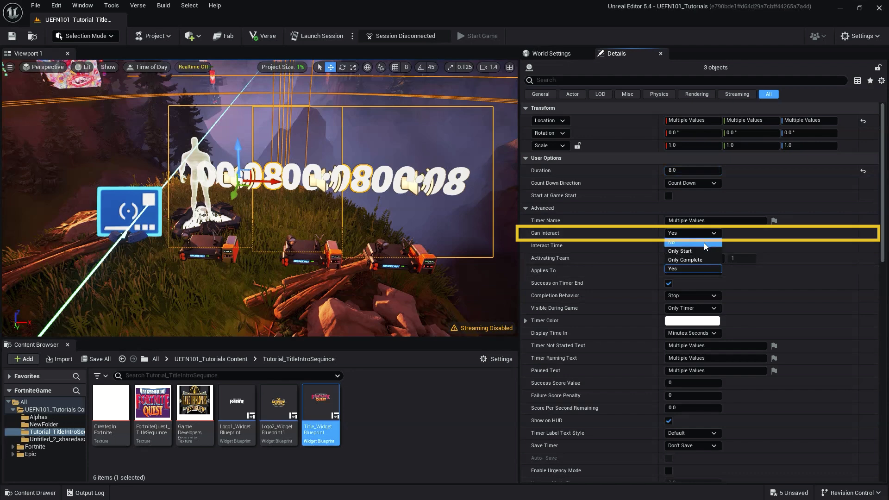
{"action": "left_click", "coordinate": [706, 247]}
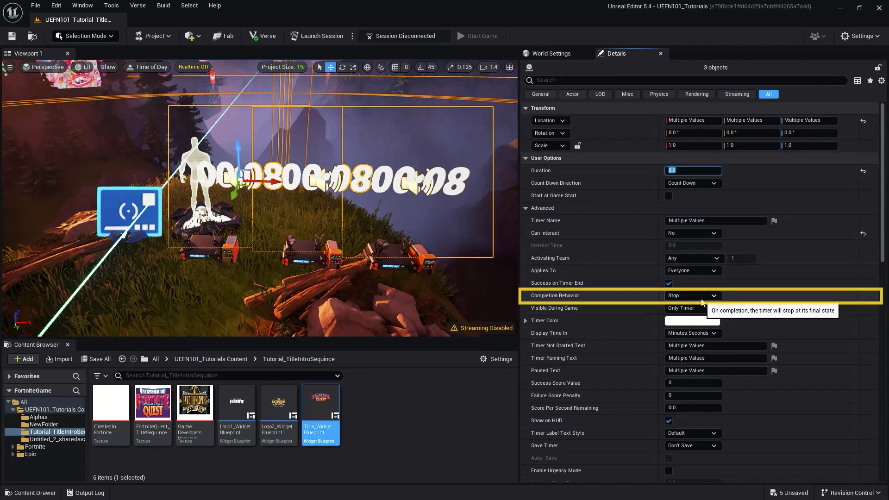
{"action": "left_click", "coordinate": [702, 298]}
{"action": "left_click", "coordinate": [690, 317]}
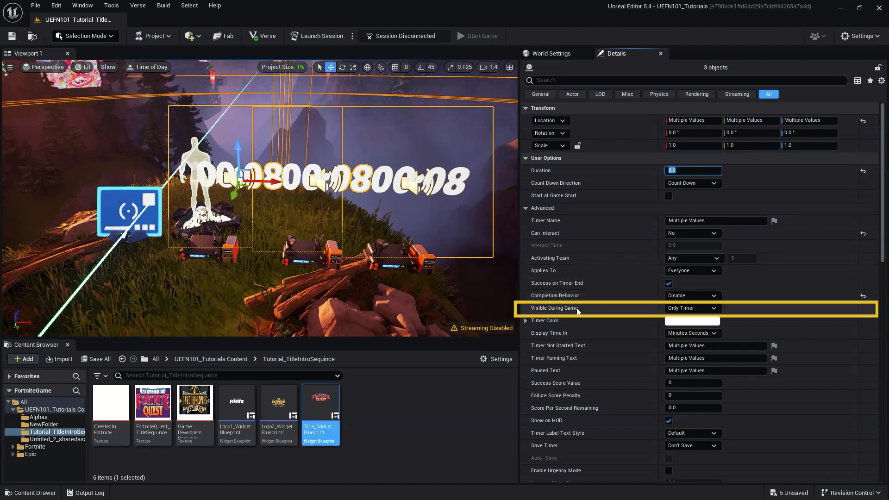
Step: Set Visible During Game to Hidden and turn off Audio Effects for all three timer devices
{"action": "left_click", "coordinate": [704, 308]}
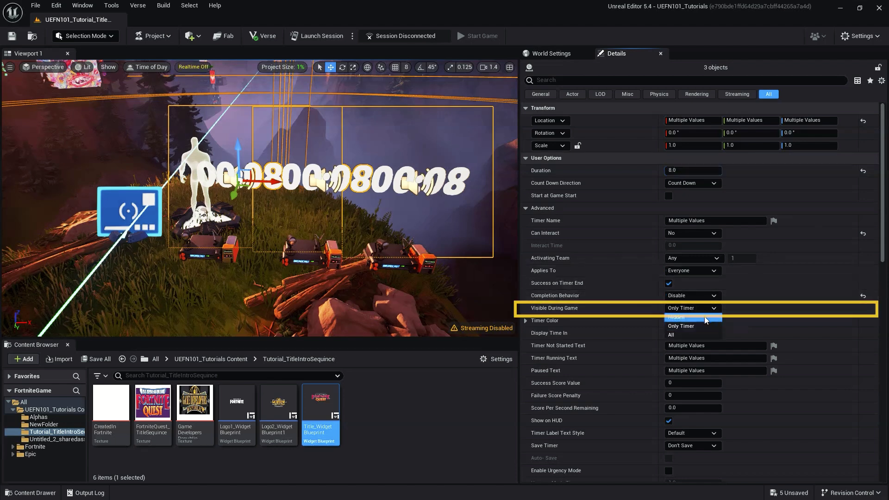
{"action": "left_click", "coordinate": [686, 319]}
{"action": "scroll", "coordinate": [868, 324], "scroll_direction": "down", "scroll_amount": 2}
{"action": "scroll", "coordinate": [866, 321], "scroll_direction": "down", "scroll_amount": 1}
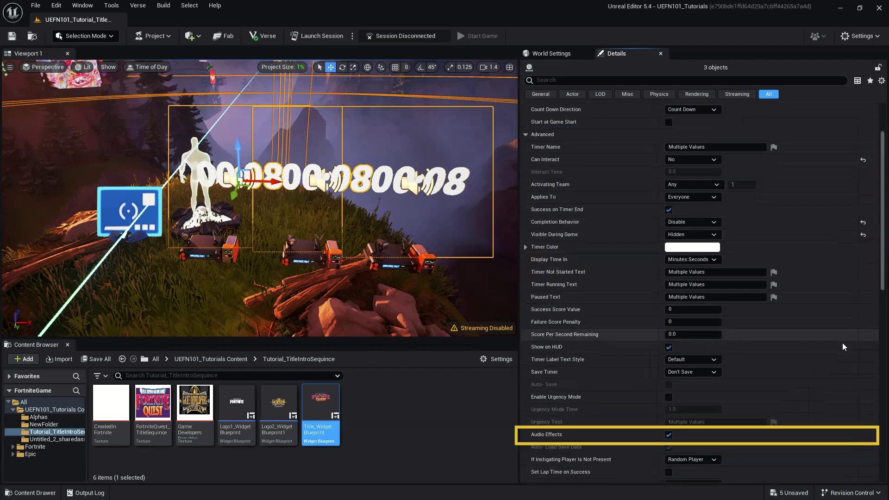
{"action": "left_click", "coordinate": [669, 434]}
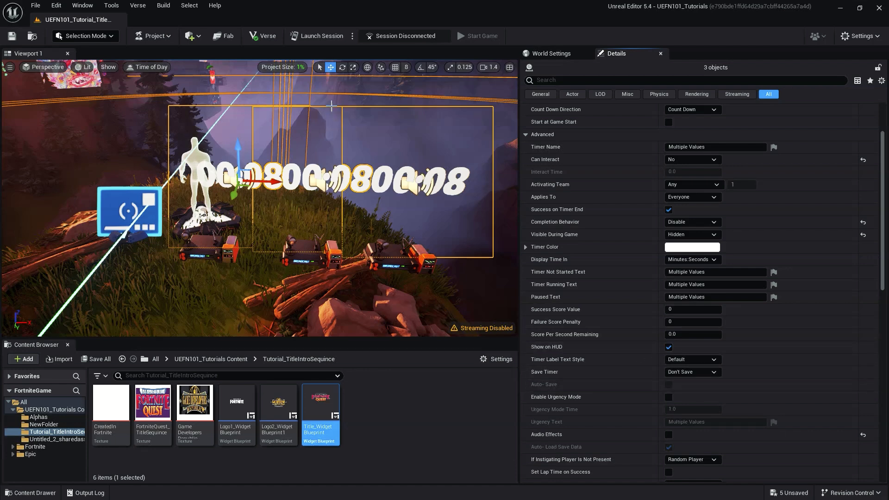
Step: Enable Start at Game Start on the first timer device and Show on Round Start on the first HUD message device
{"action": "left_click", "coordinate": [198, 154]}
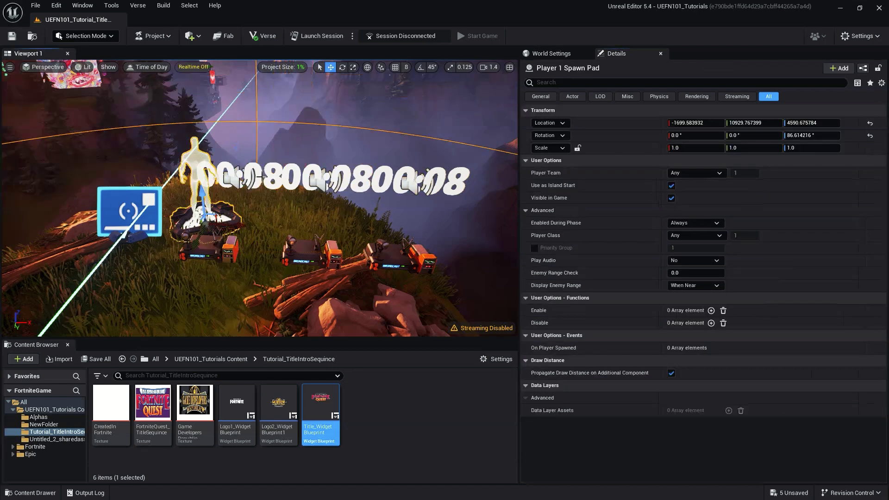
{"action": "left_click", "coordinate": [260, 177]}
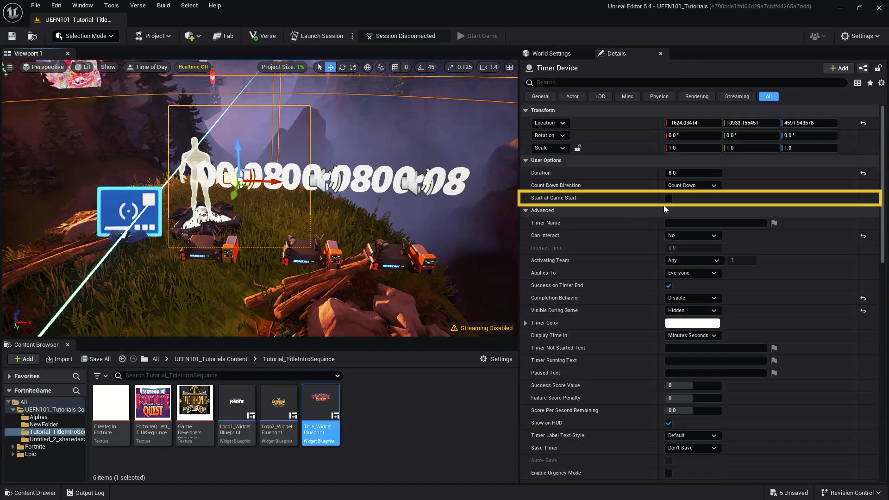
{"action": "left_click", "coordinate": [669, 199]}
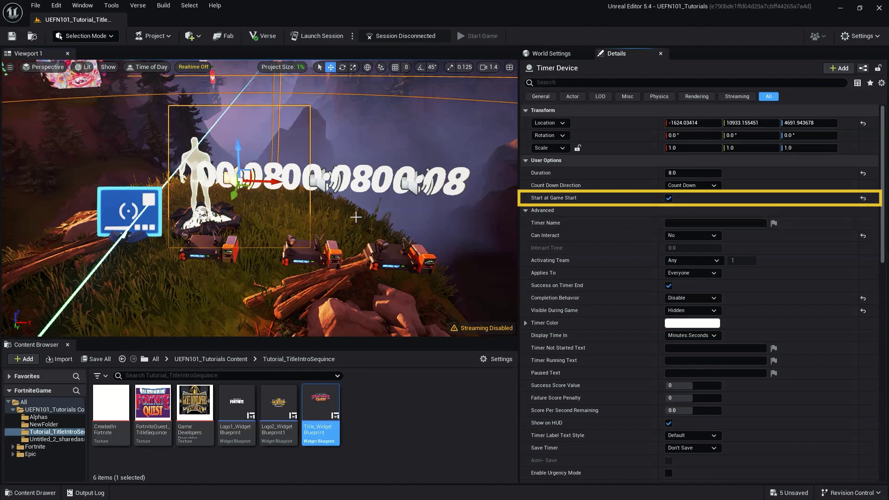
{"action": "left_click", "coordinate": [224, 253]}
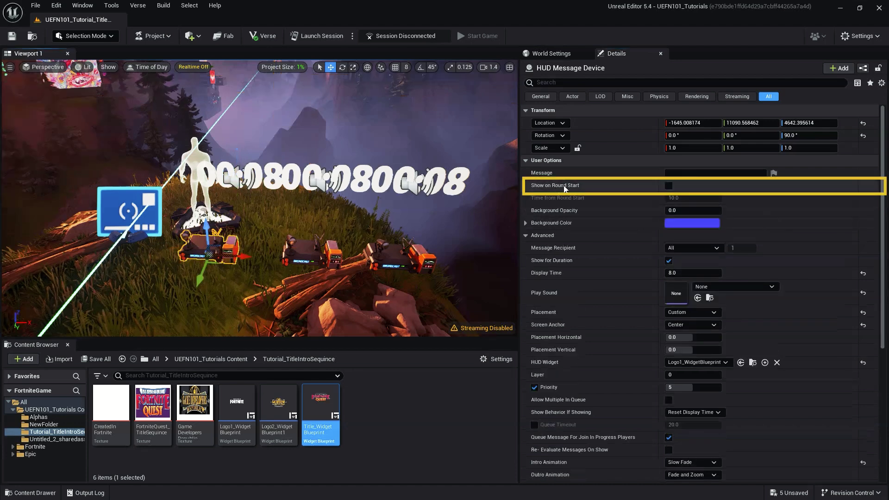
{"action": "left_click", "coordinate": [668, 186]}
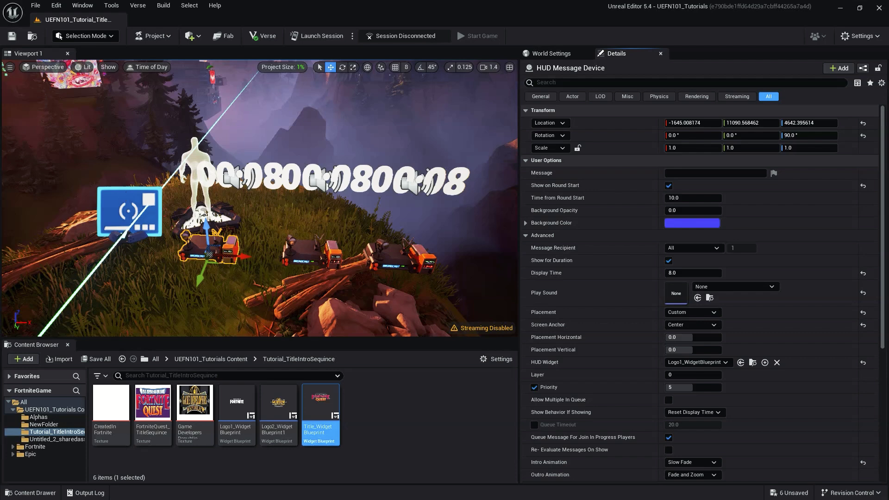
Step: Set the HUD Controller's Show HUD option to No
{"action": "left_click", "coordinate": [128, 198]}
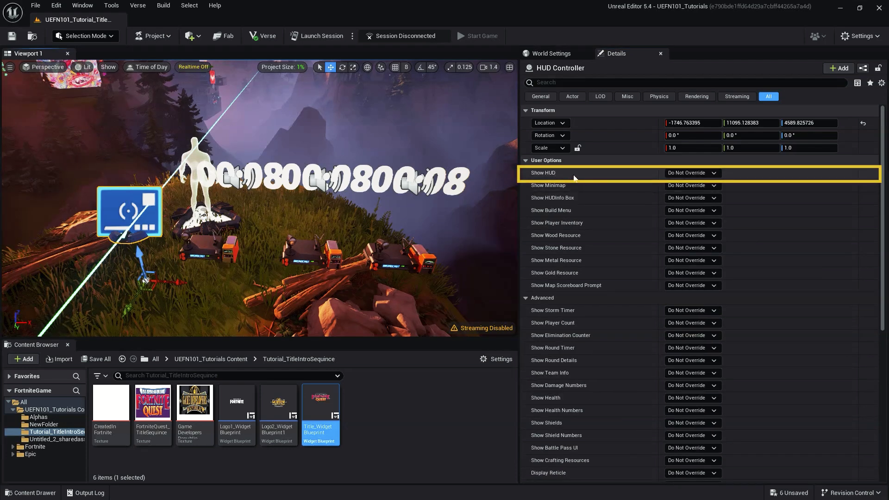
{"action": "left_click", "coordinate": [691, 173]}
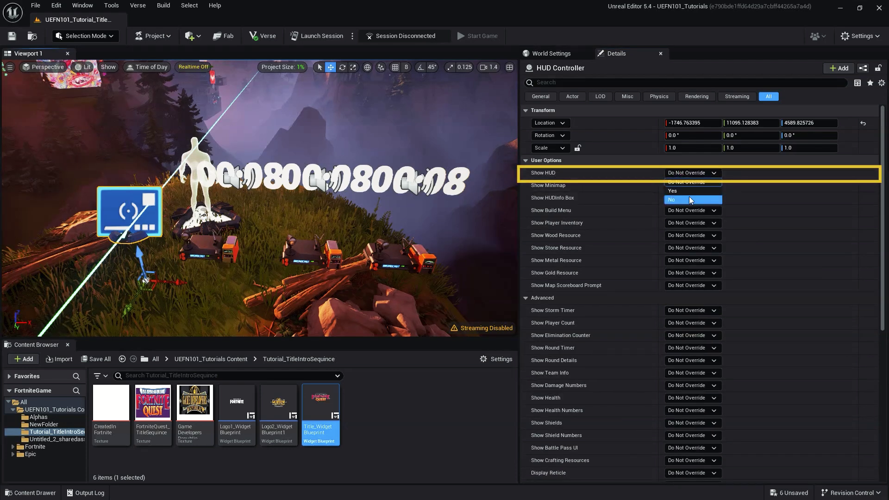
{"action": "left_click", "coordinate": [689, 199]}
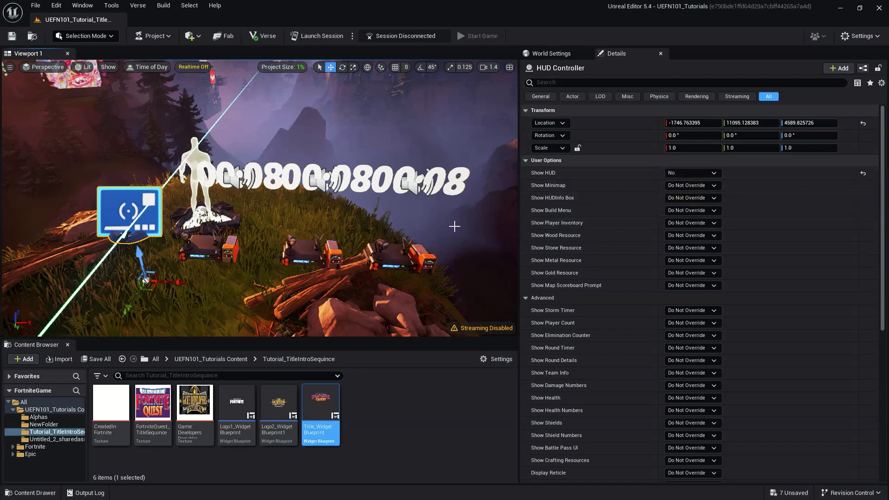
Step: Bind the HUD Controller's Disable function to the third timer device's On Success event
{"action": "scroll", "coordinate": [631, 234], "scroll_direction": "down", "scroll_amount": 10}
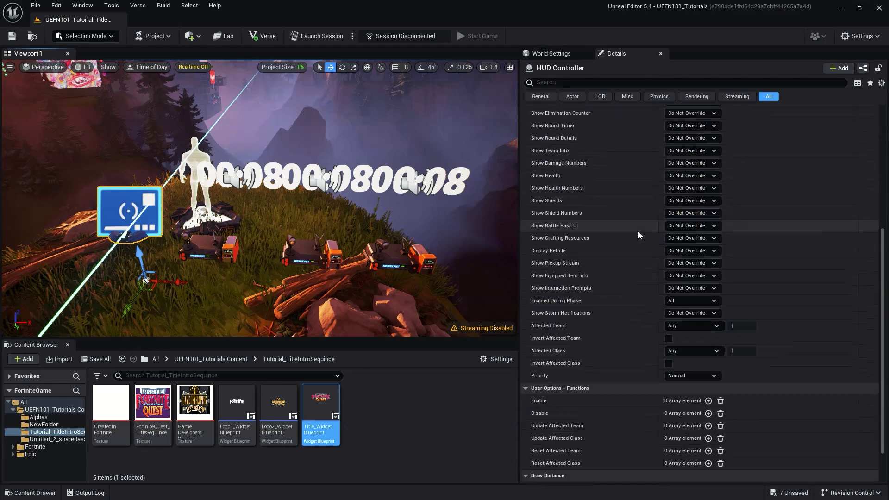
{"action": "scroll", "coordinate": [637, 234], "scroll_direction": "down", "scroll_amount": 2}
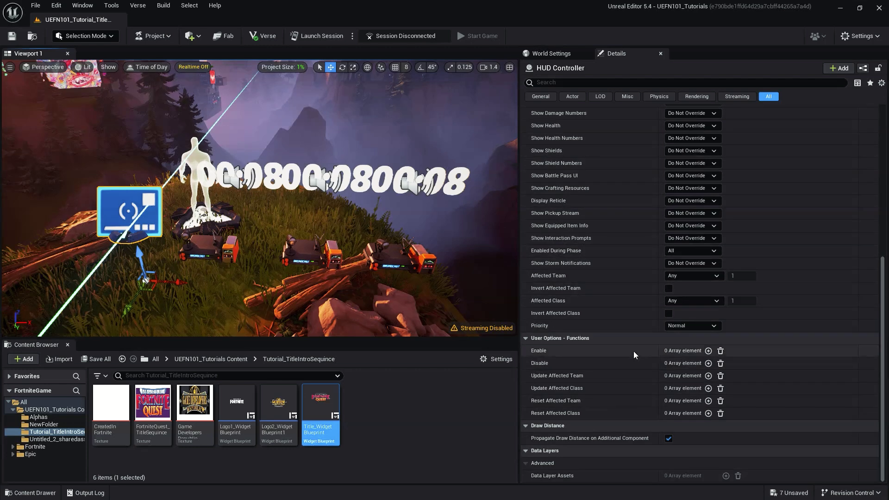
{"action": "left_click", "coordinate": [708, 363]}
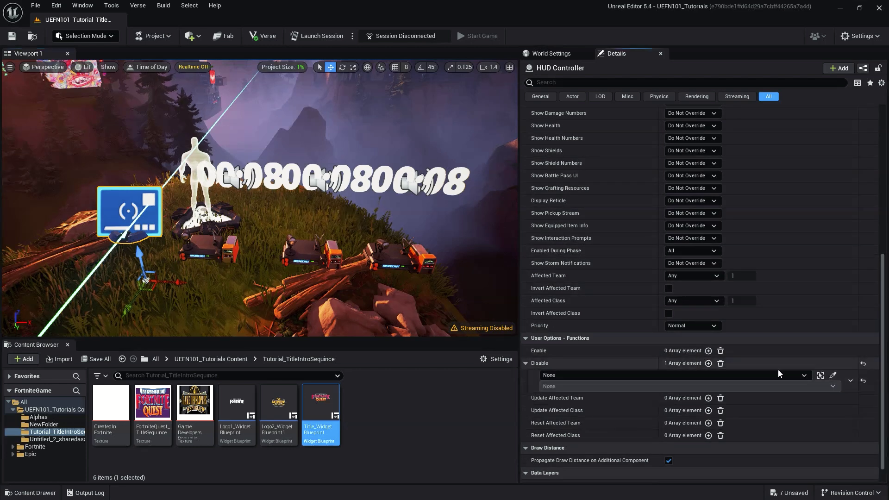
{"action": "left_click", "coordinate": [832, 375]}
{"action": "left_click", "coordinate": [452, 174]}
{"action": "left_click", "coordinate": [596, 382]}
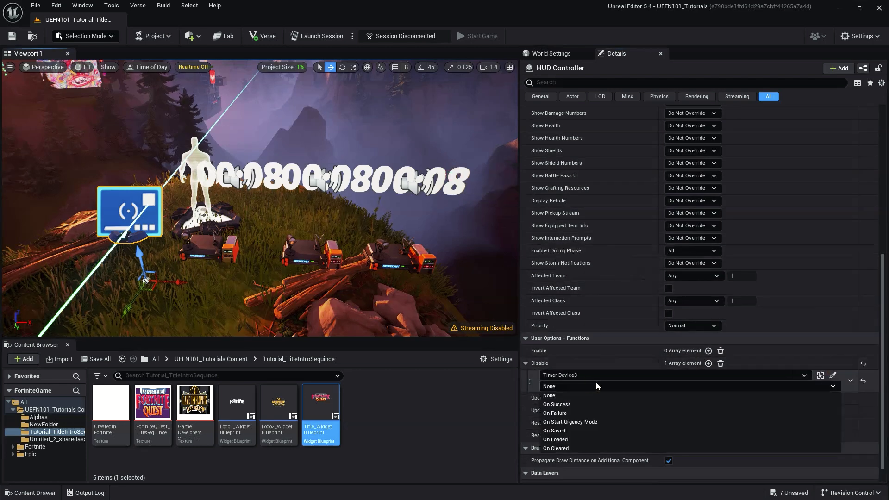
{"action": "left_click", "coordinate": [607, 406]}
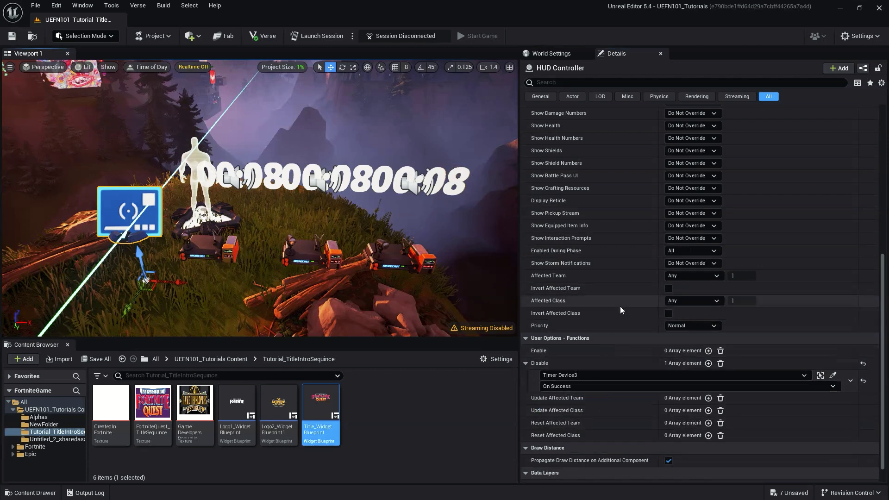
Step: Bind the Mutator Zone's Disable function to the third timer device's On Success event
{"action": "left_click", "coordinate": [429, 209]}
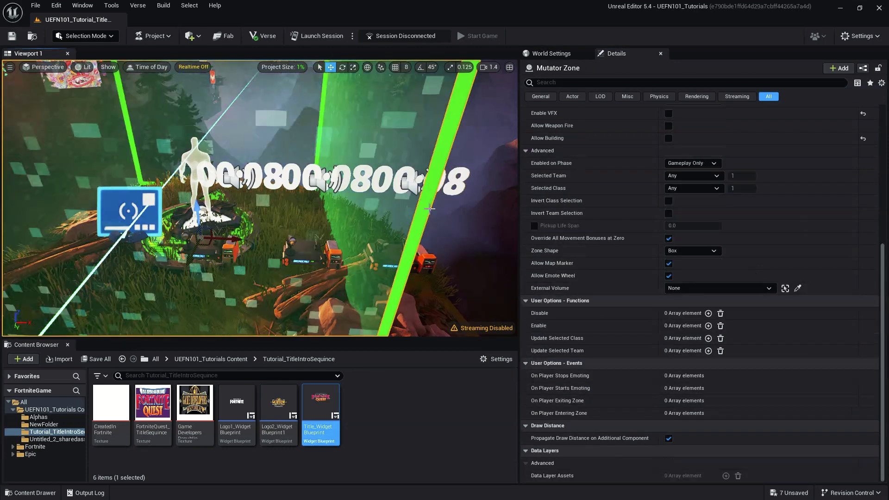
{"action": "right_click_drag", "start_coordinate": [366, 212], "coordinate": [365, 192]}
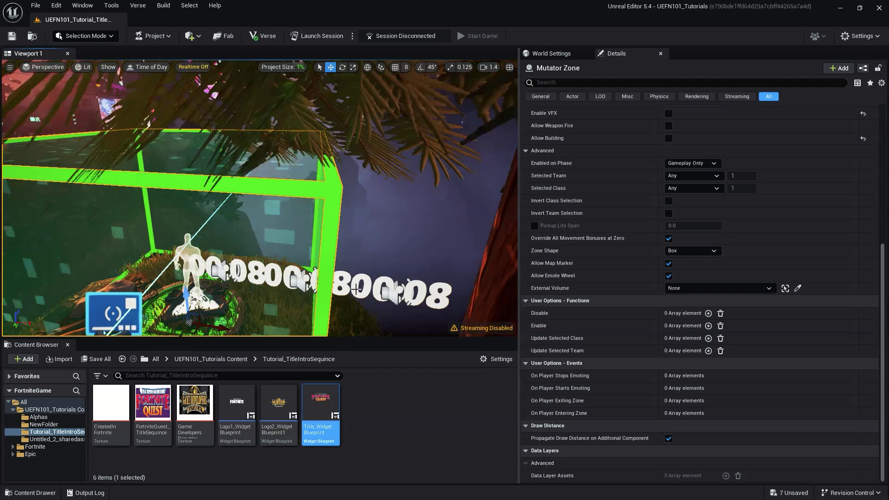
{"action": "left_click", "coordinate": [708, 313]}
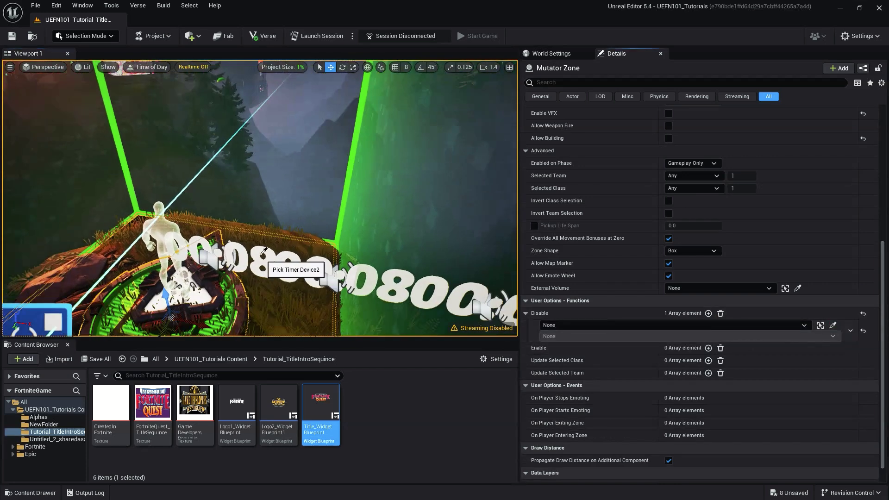
{"action": "left_click", "coordinate": [833, 325]}
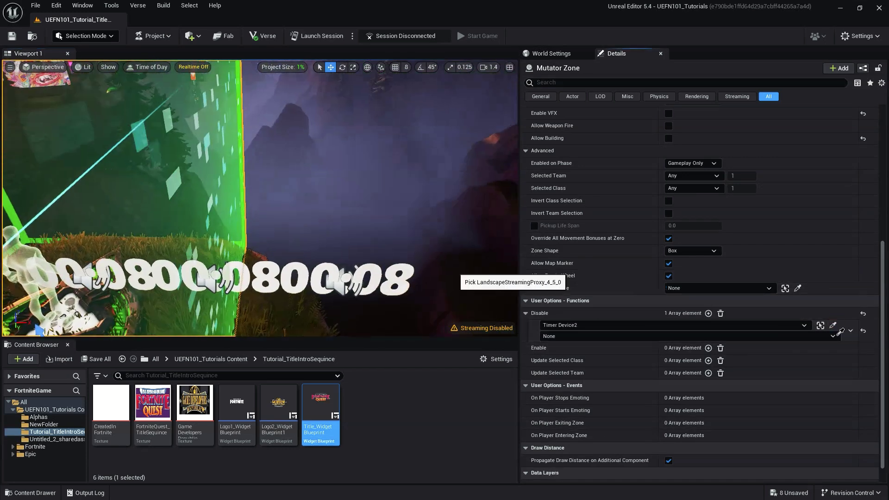
{"action": "left_click", "coordinate": [394, 265]}
{"action": "left_click", "coordinate": [618, 335]}
{"action": "left_click", "coordinate": [602, 354]}
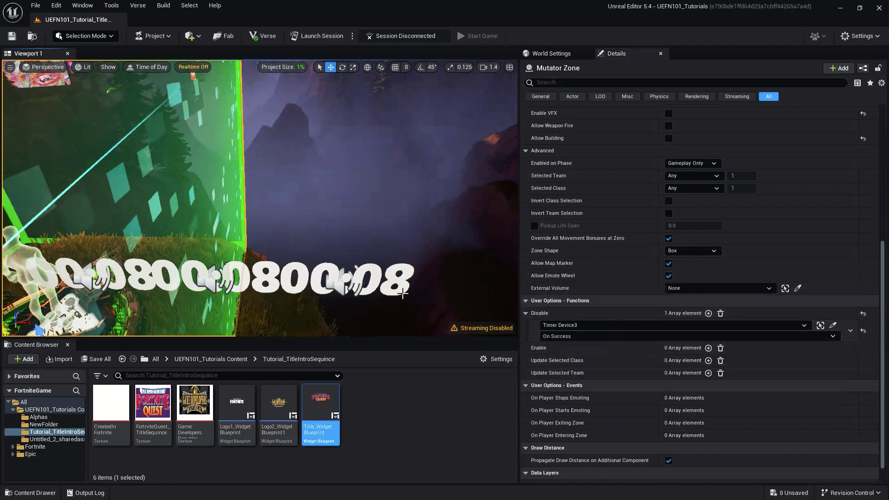
Step: Move the timer and HUD message devices away from the mutator zone and spread the three pairs apart
{"action": "right_click_drag", "start_coordinate": [260, 199], "coordinate": [218, 194]}
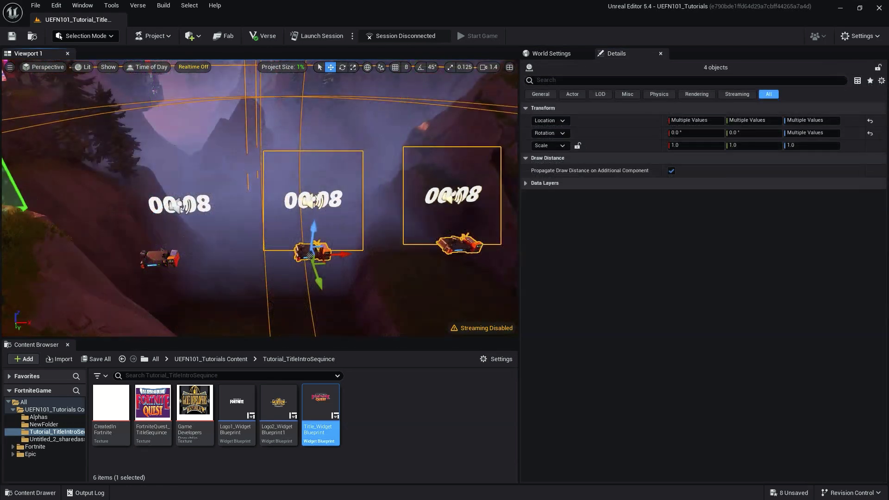
{"action": "left_click", "coordinate": [150, 254]}
{"action": "key", "text": "ctrl+r"}
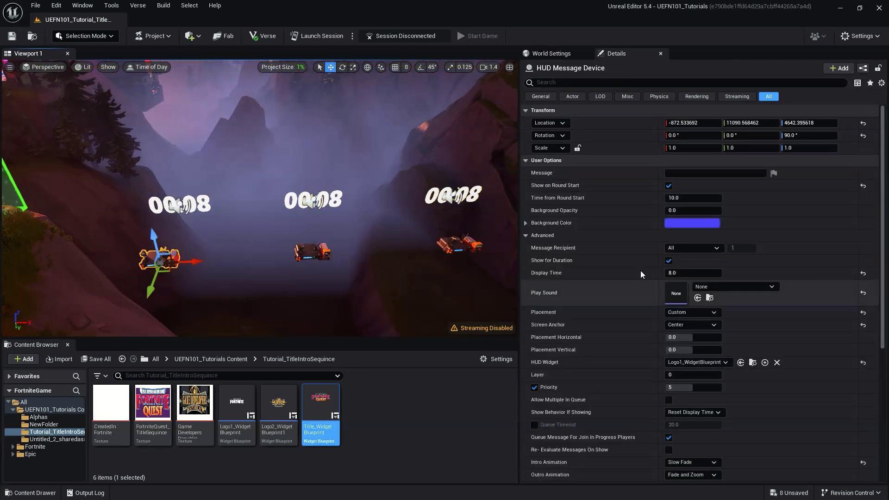
Step: Lengthen the third HUD message device's Display Time and set the third timer device's Duration to 10.0
{"action": "left_click", "coordinate": [311, 253]}
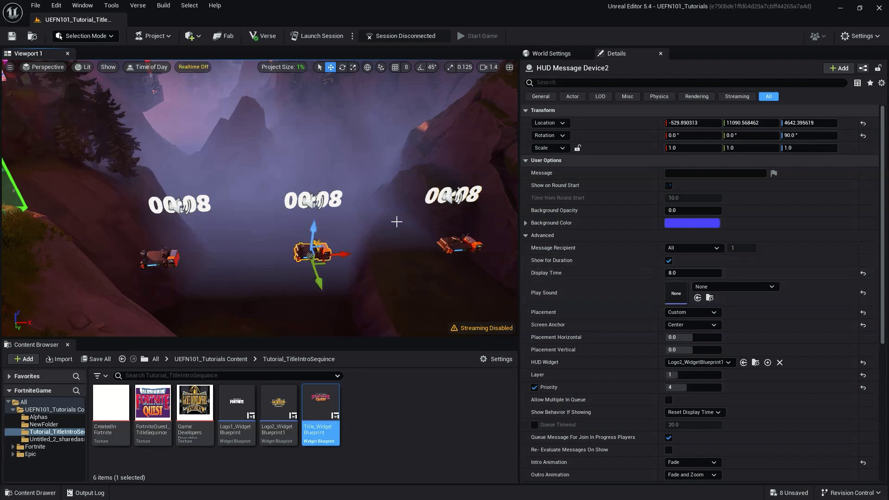
{"action": "left_click", "coordinate": [458, 246]}
{"action": "left_click", "coordinate": [693, 273]}
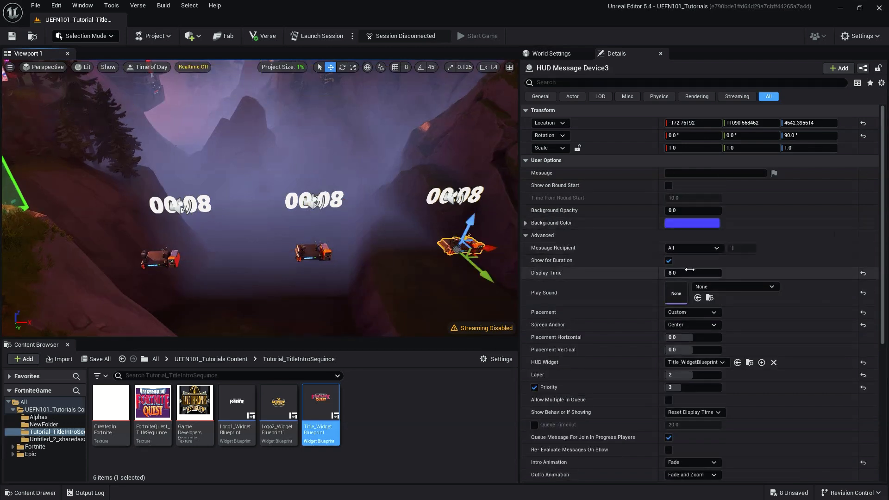
{"action": "type", "text": "10"}
{"action": "left_click", "coordinate": [456, 197]}
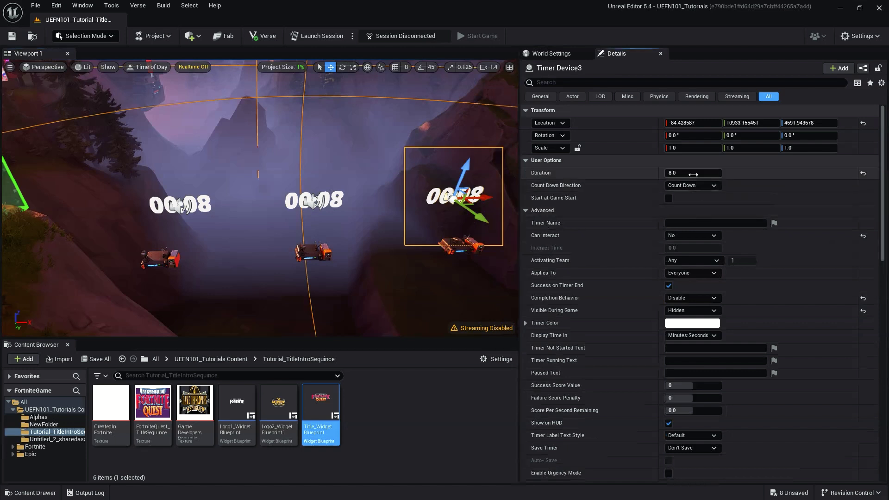
{"action": "left_click", "coordinate": [693, 173]}
{"action": "key", "text": "d"}
{"action": "right_click_drag", "start_coordinate": [456, 194], "coordinate": [457, 185]}
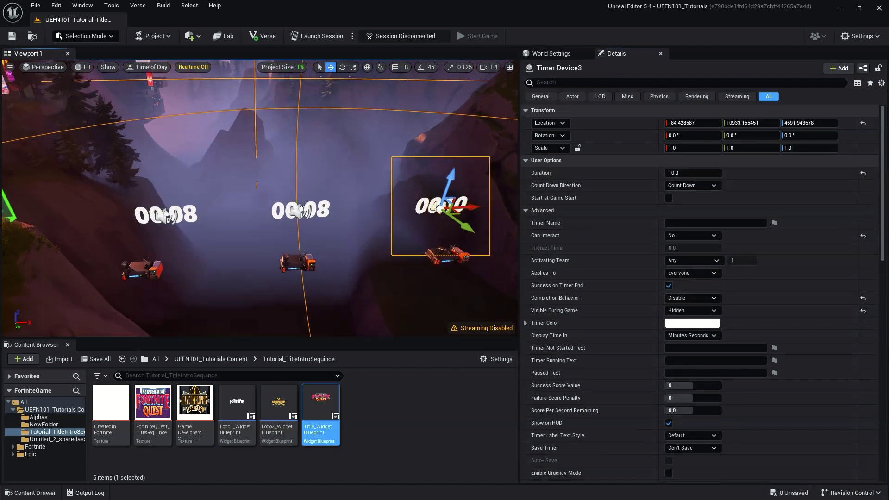
Step: Set the first HUD message device's Time from Round Start to 0
{"action": "left_click", "coordinate": [142, 269]}
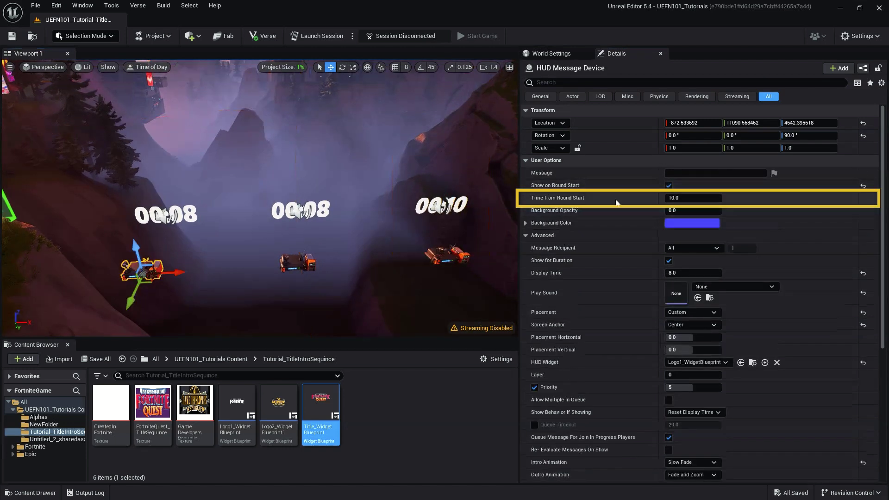
{"action": "left_click", "coordinate": [695, 197]}
{"action": "type", "text": "0"}
{"action": "key", "text": "Return"}
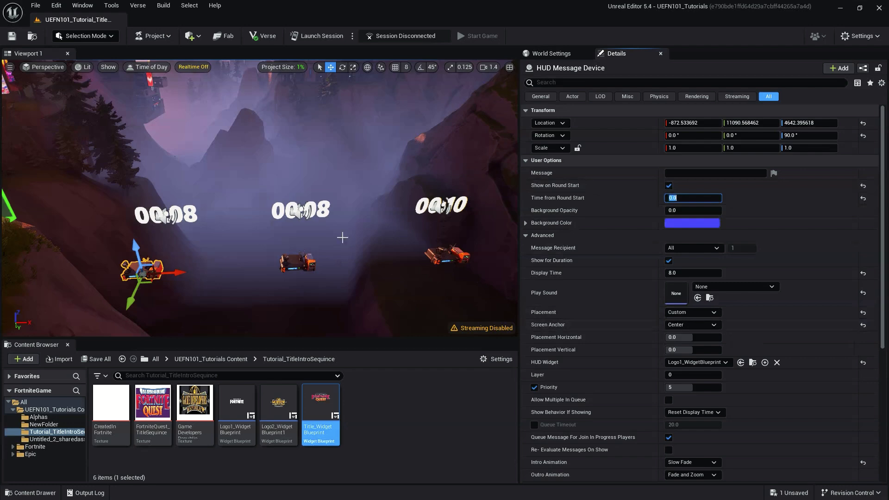
{"action": "left_click", "coordinate": [301, 260]}
{"action": "scroll", "coordinate": [749, 360], "scroll_direction": "down", "scroll_amount": 5}
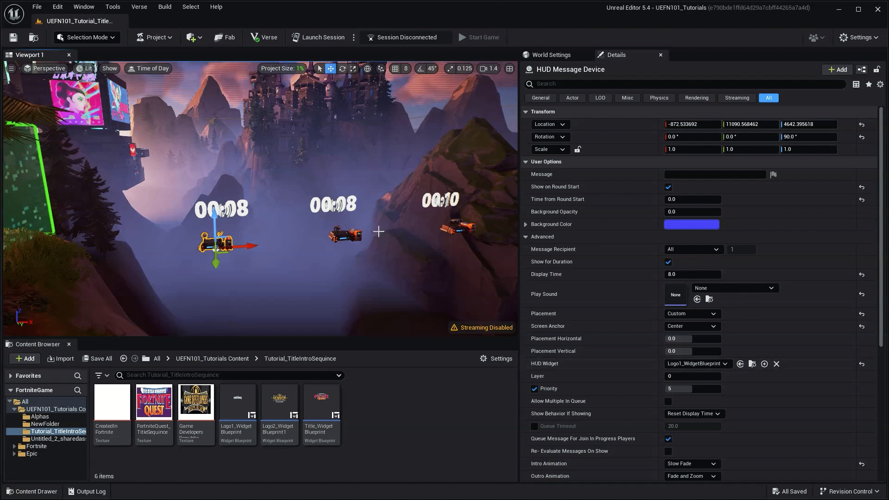
Step: Bind the fixed point camera's Remove from Player function to the third timer device's On Success event
{"action": "right_click_drag", "start_coordinate": [371, 238], "coordinate": [242, 252]}
{"action": "left_click", "coordinate": [85, 216]}
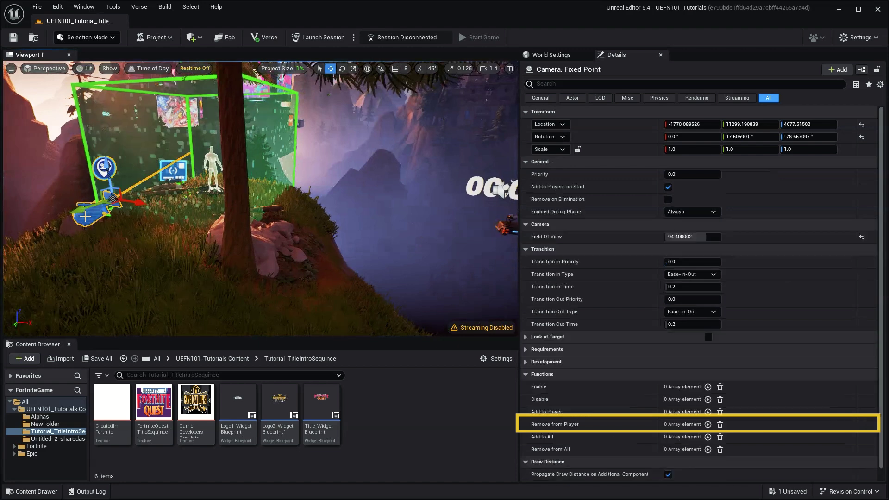
{"action": "right_click_drag", "start_coordinate": [113, 220], "coordinate": [389, 163]}
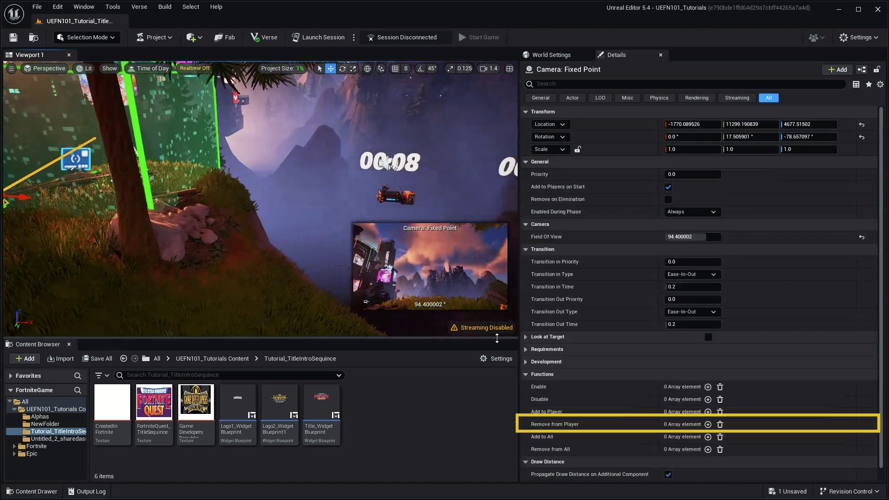
{"action": "left_click", "coordinate": [711, 425]}
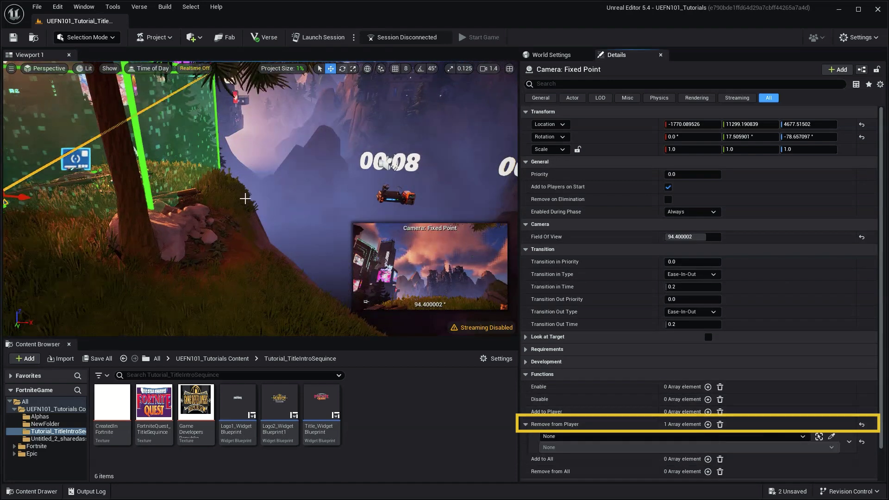
{"action": "right_click_drag", "start_coordinate": [244, 197], "coordinate": [348, 193]}
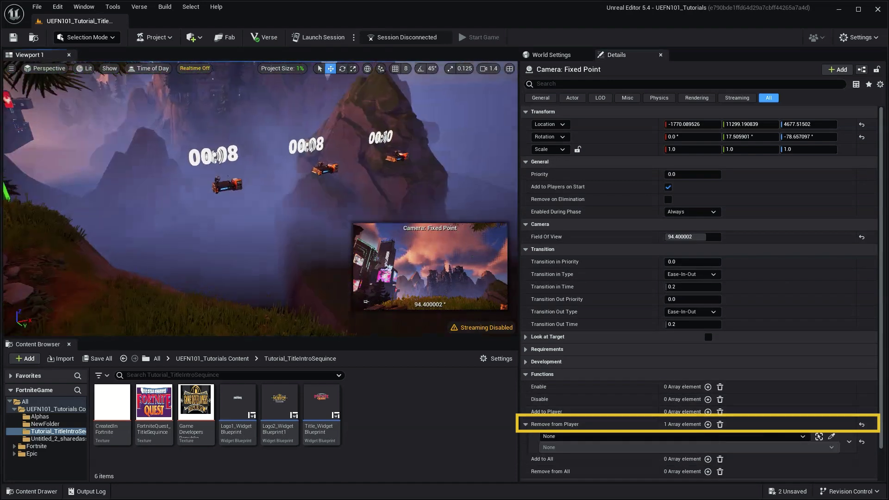
{"action": "left_click", "coordinate": [831, 436]}
{"action": "left_click", "coordinate": [378, 135]}
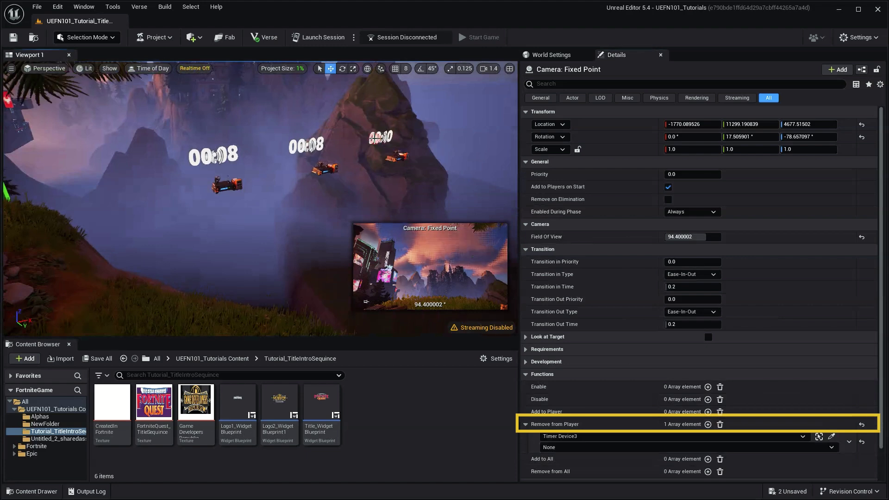
{"action": "left_click", "coordinate": [596, 448]}
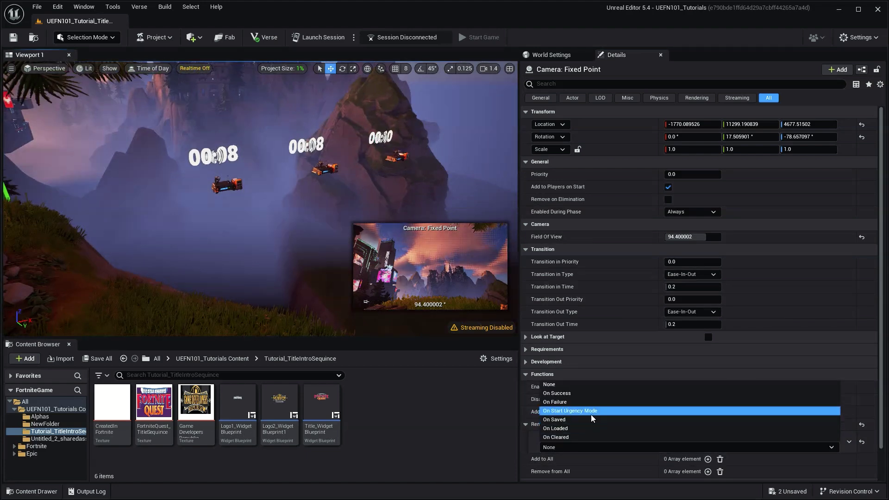
{"action": "left_click", "coordinate": [591, 398]}
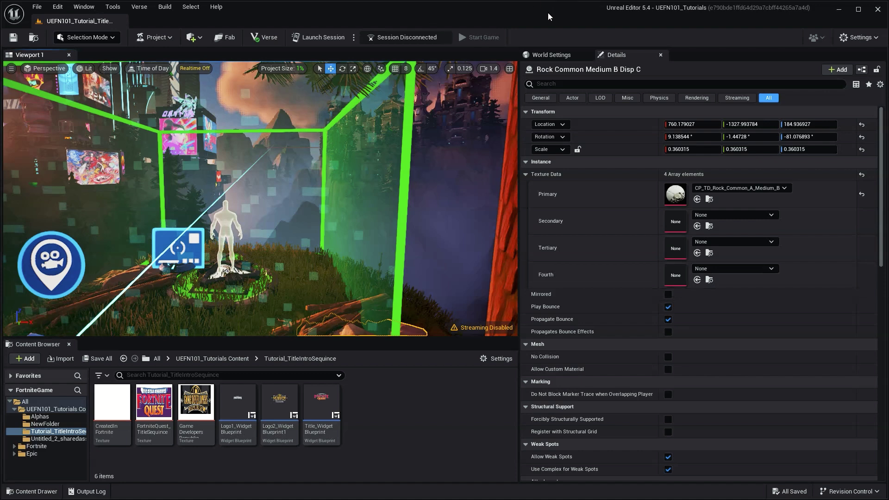
Step: Launch a session and play-test the title intro and the character's movement once it ends
{"action": "left_click", "coordinate": [325, 39]}
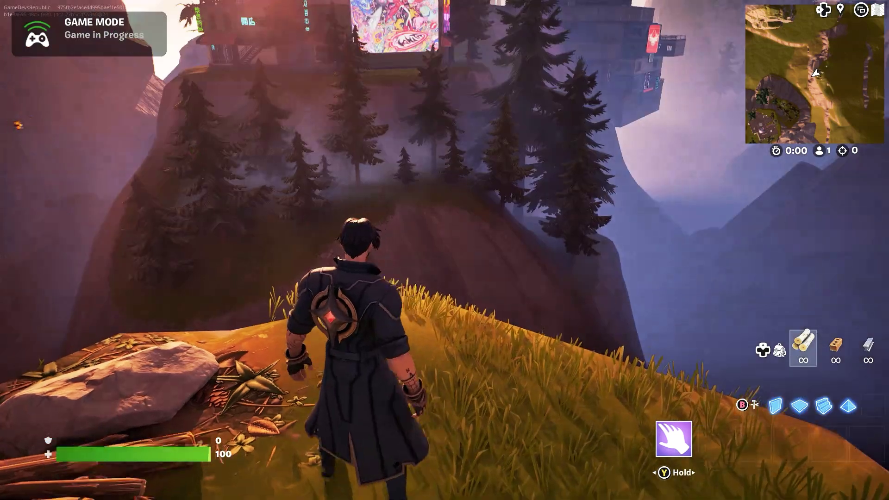
{"action": "key", "text": "w"}
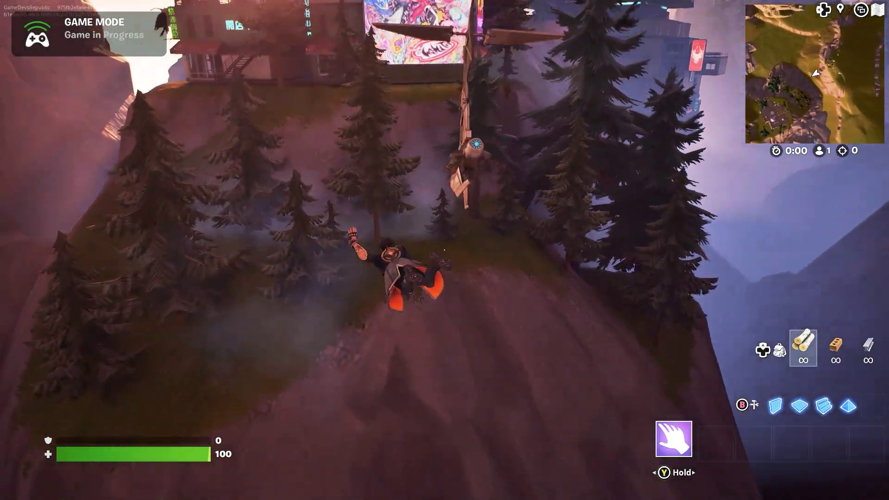